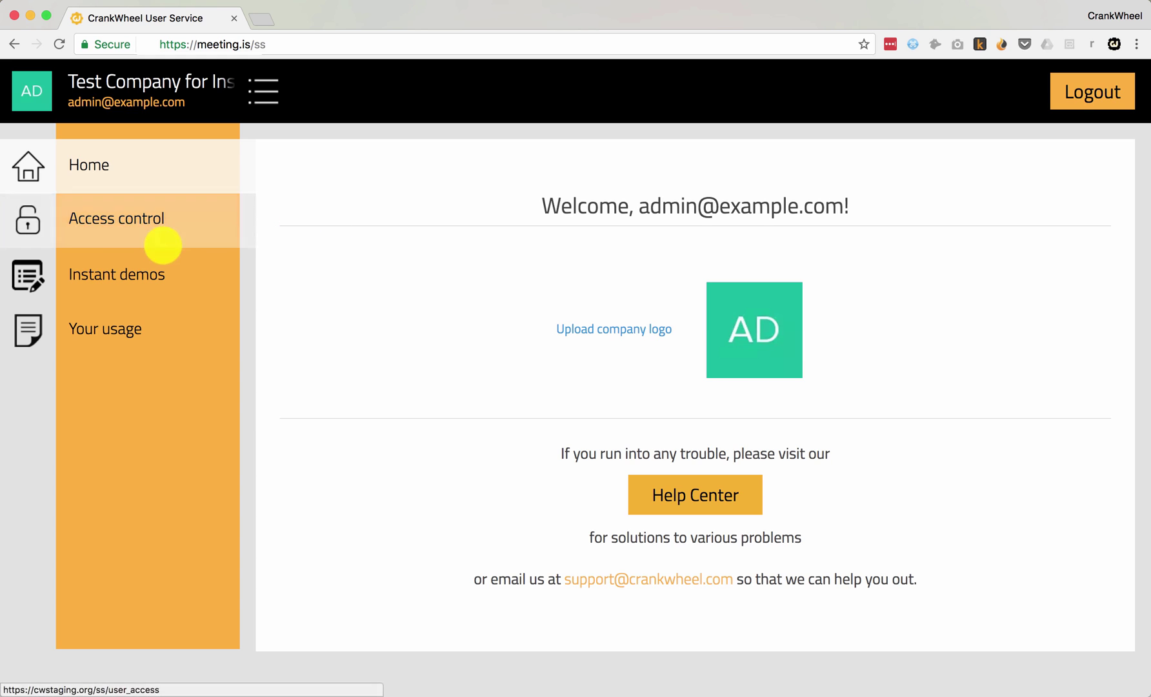
Enable Instant Demos on the Instant demos page to reveal the embed snippet and setup steps.
click(110, 267)
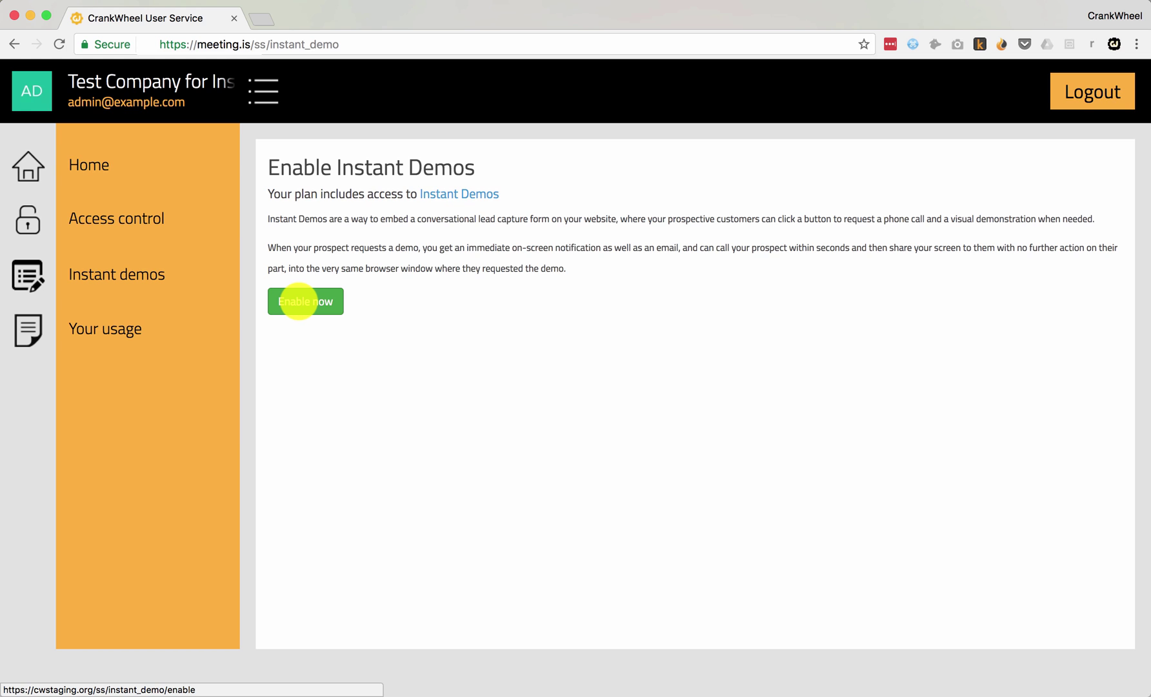
click(298, 301)
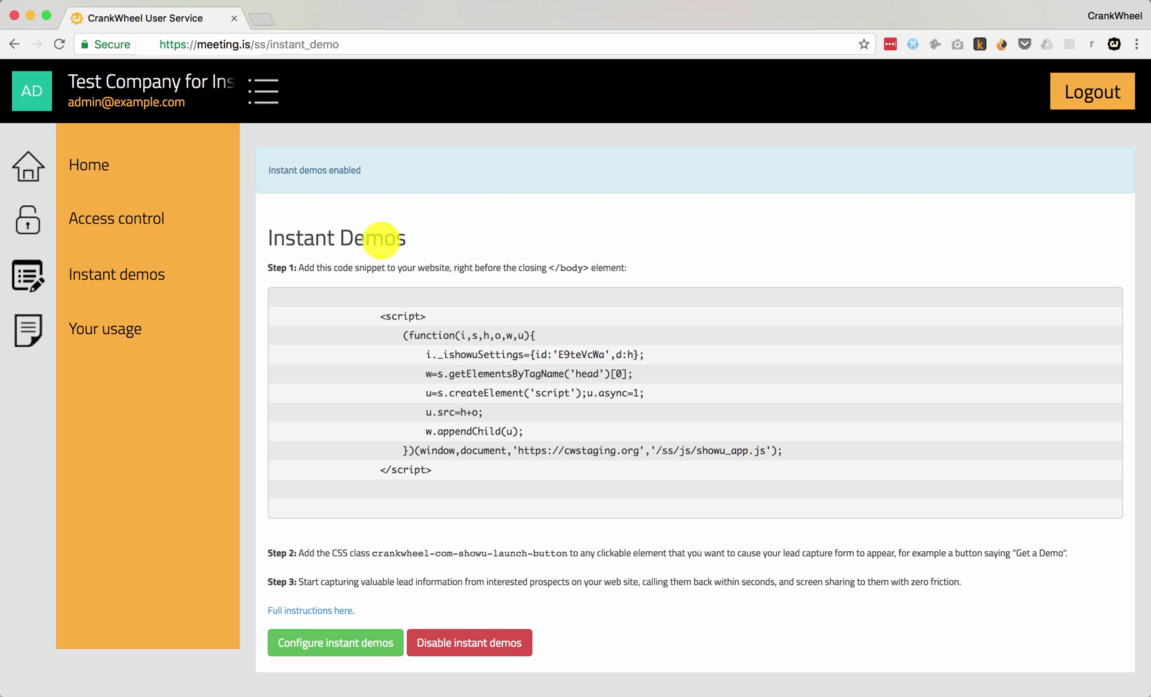
Mark the owner and the last user as available for instant demo requests in Access control.
click(96, 210)
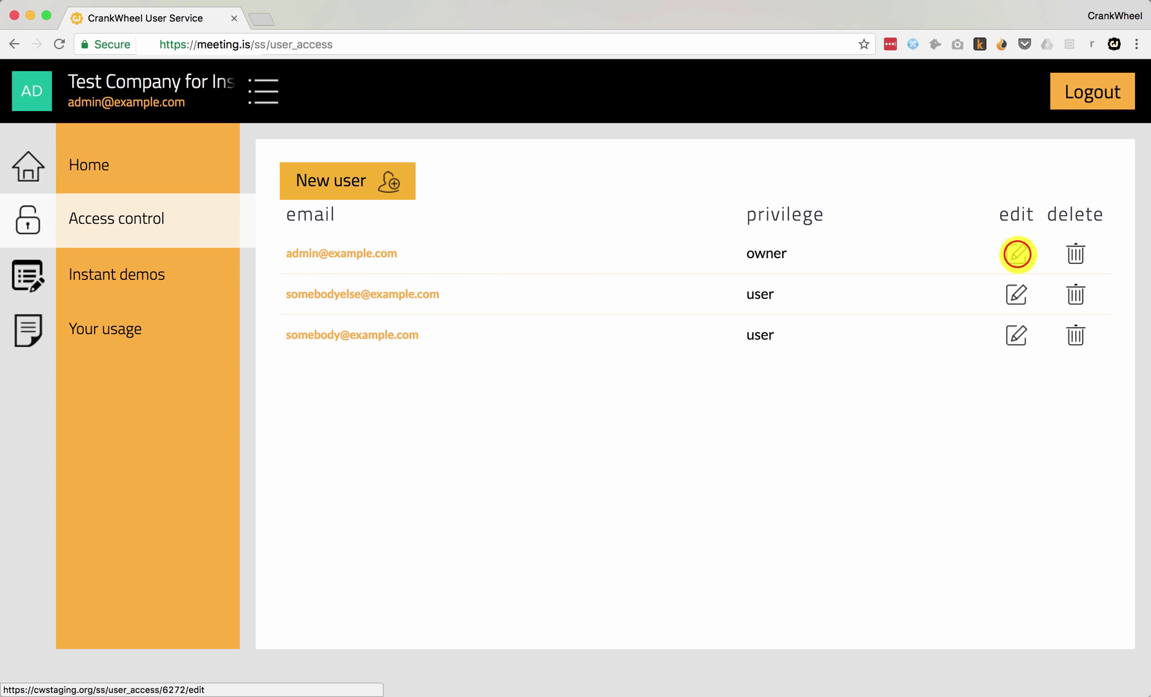
click(1017, 253)
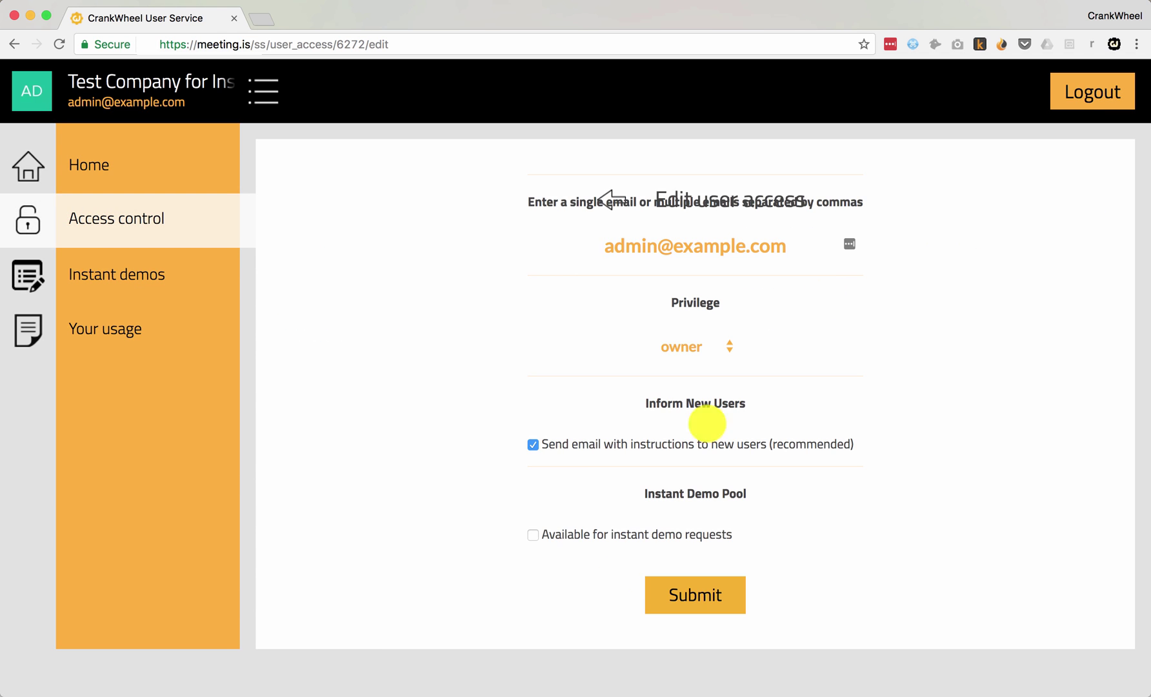
click(534, 534)
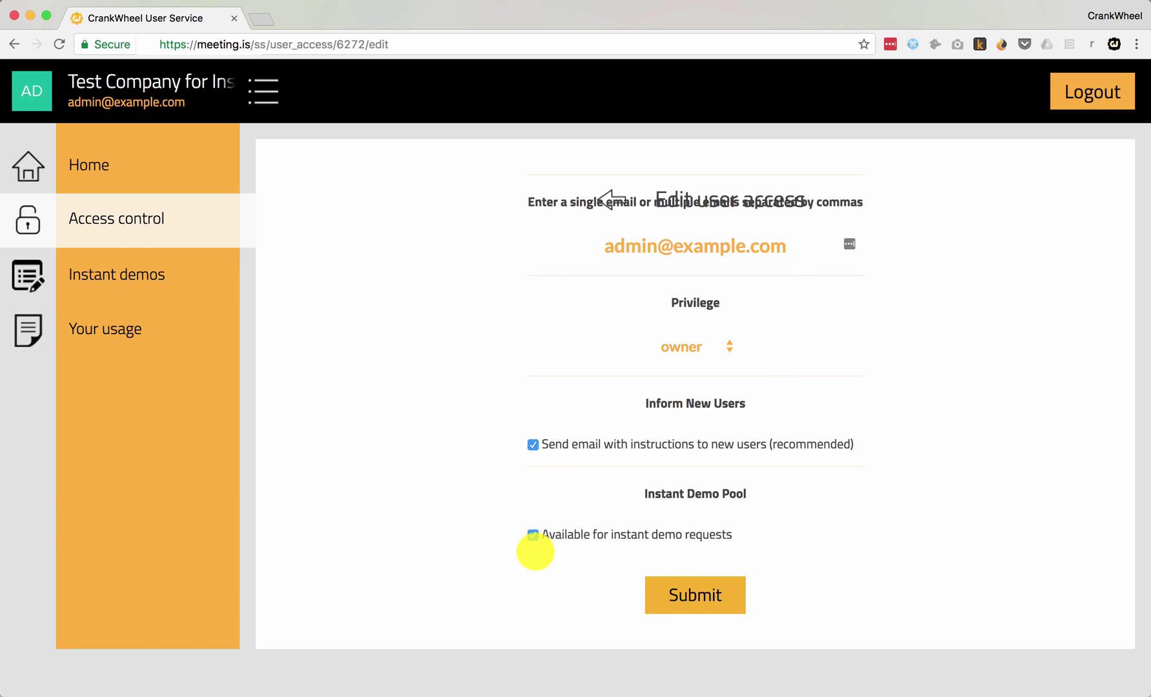
click(683, 590)
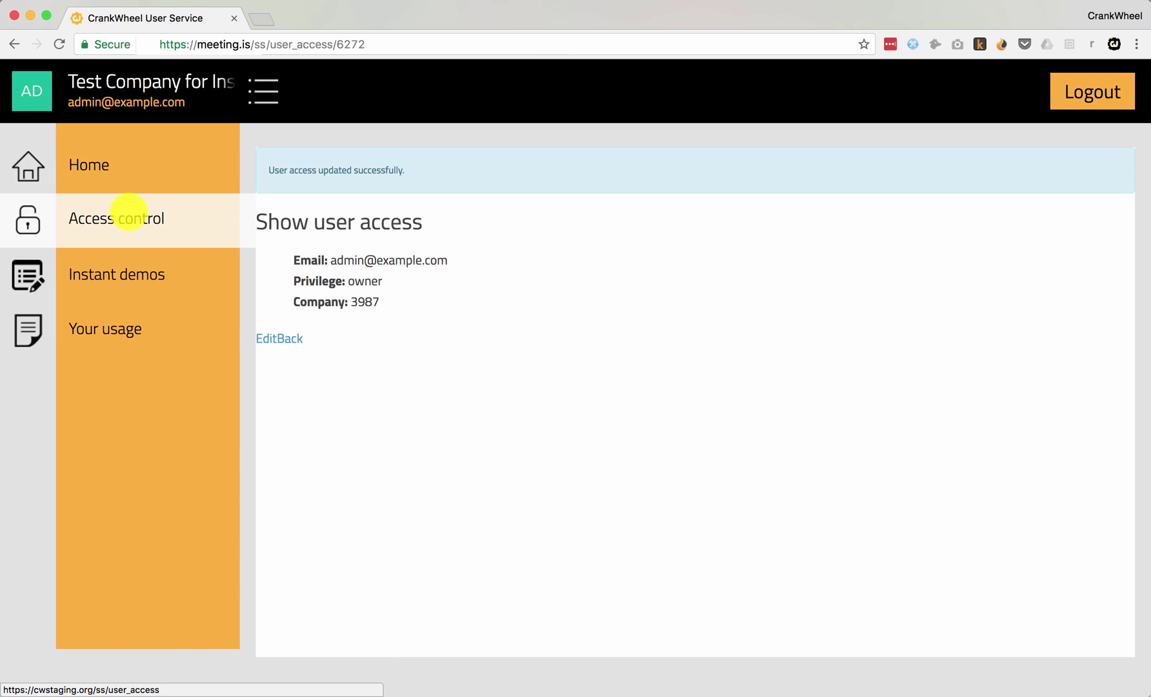
click(131, 216)
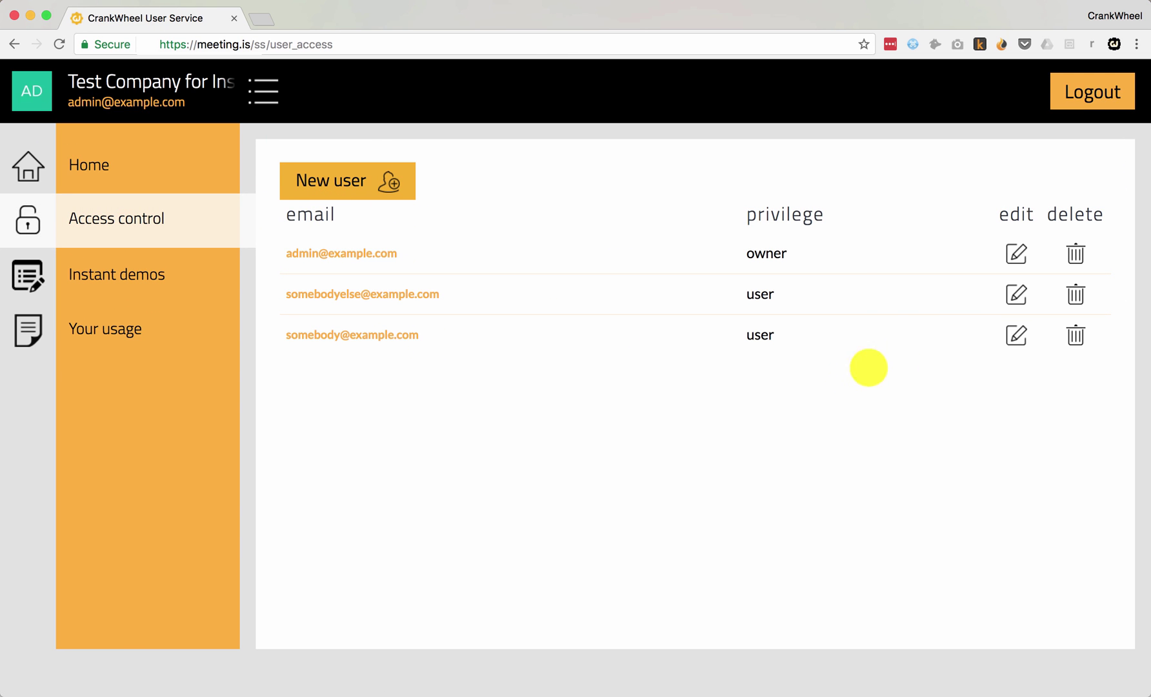
click(1017, 338)
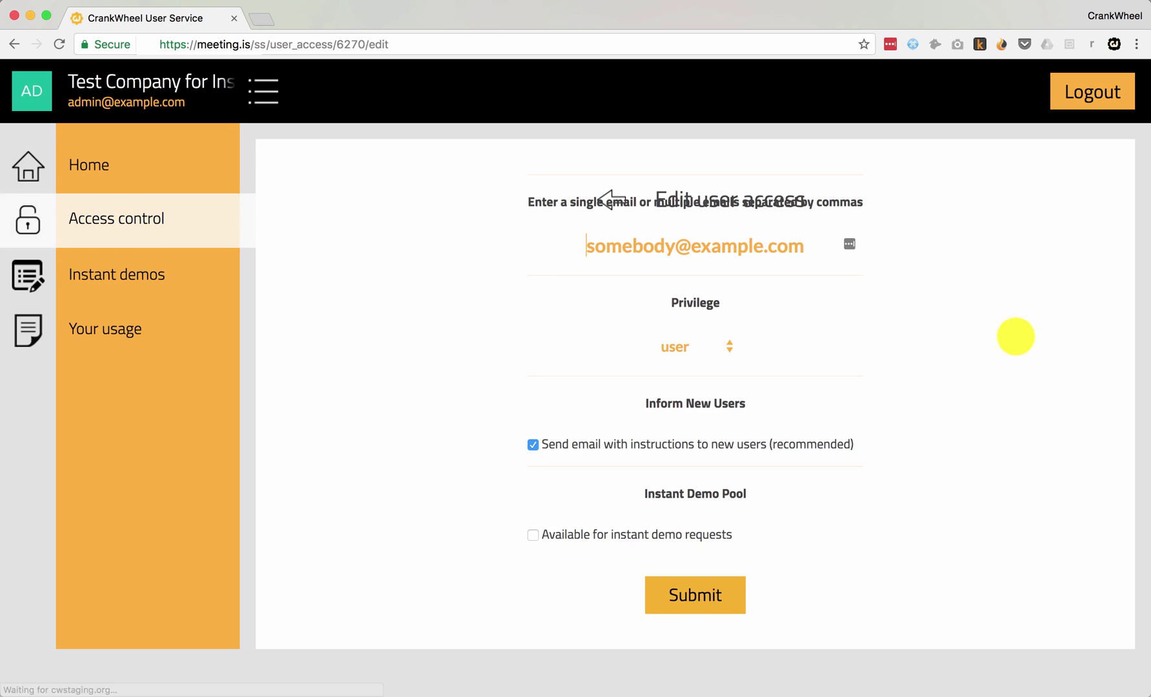
click(531, 536)
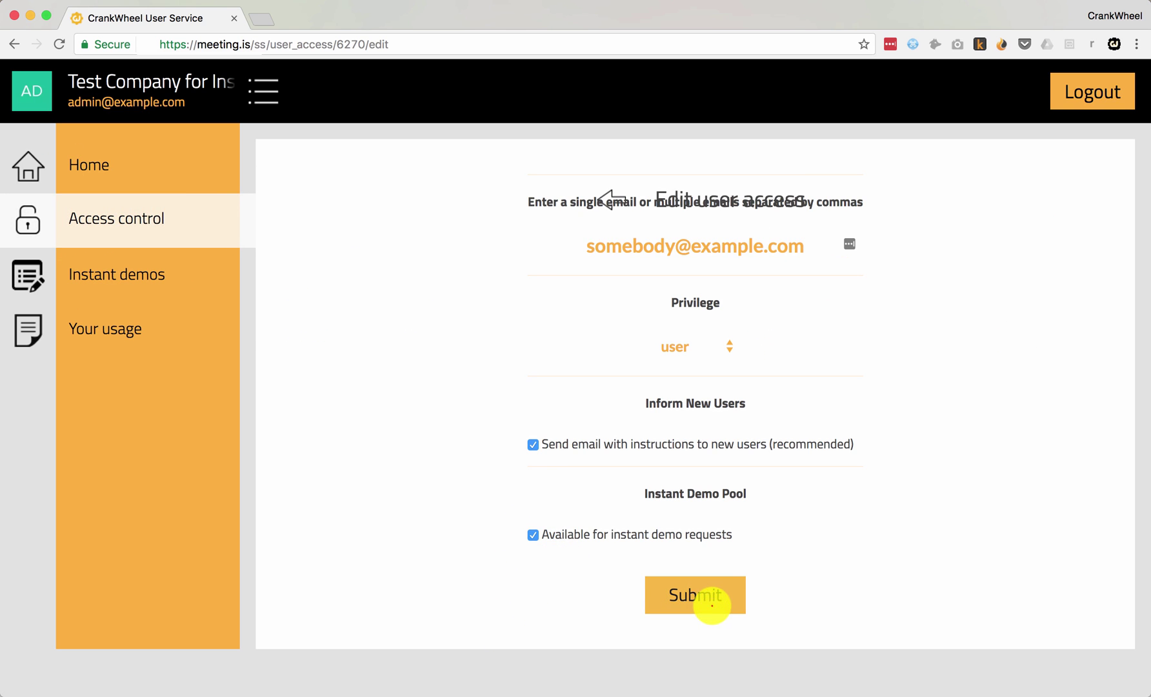
click(709, 598)
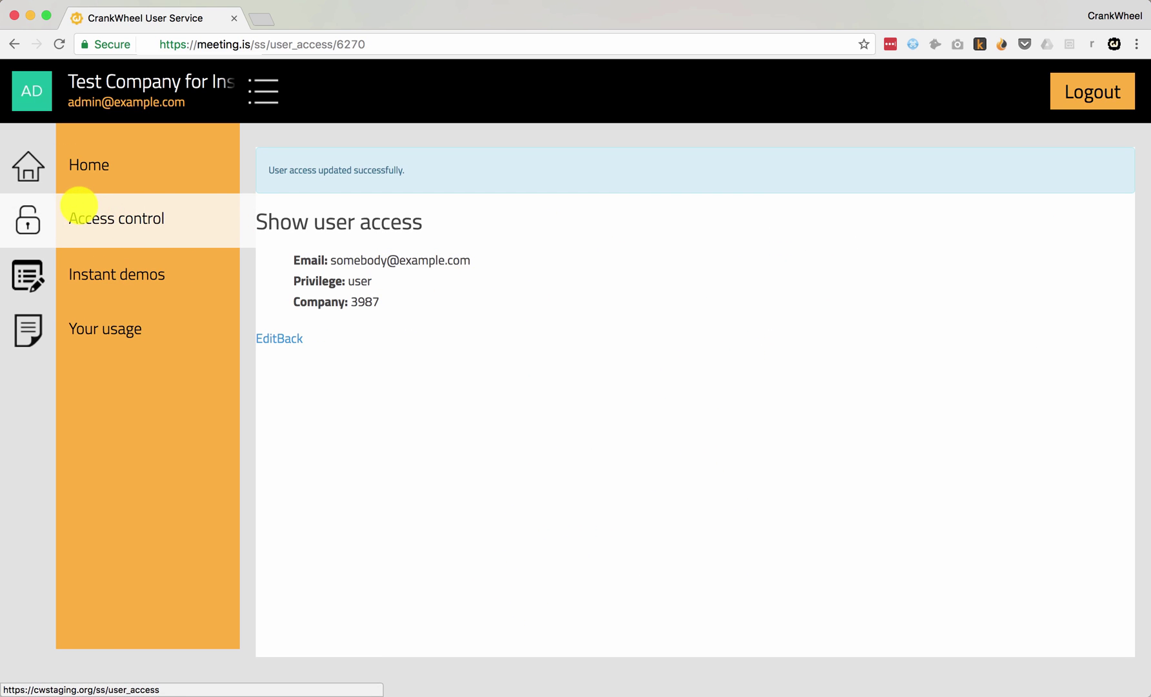
click(77, 207)
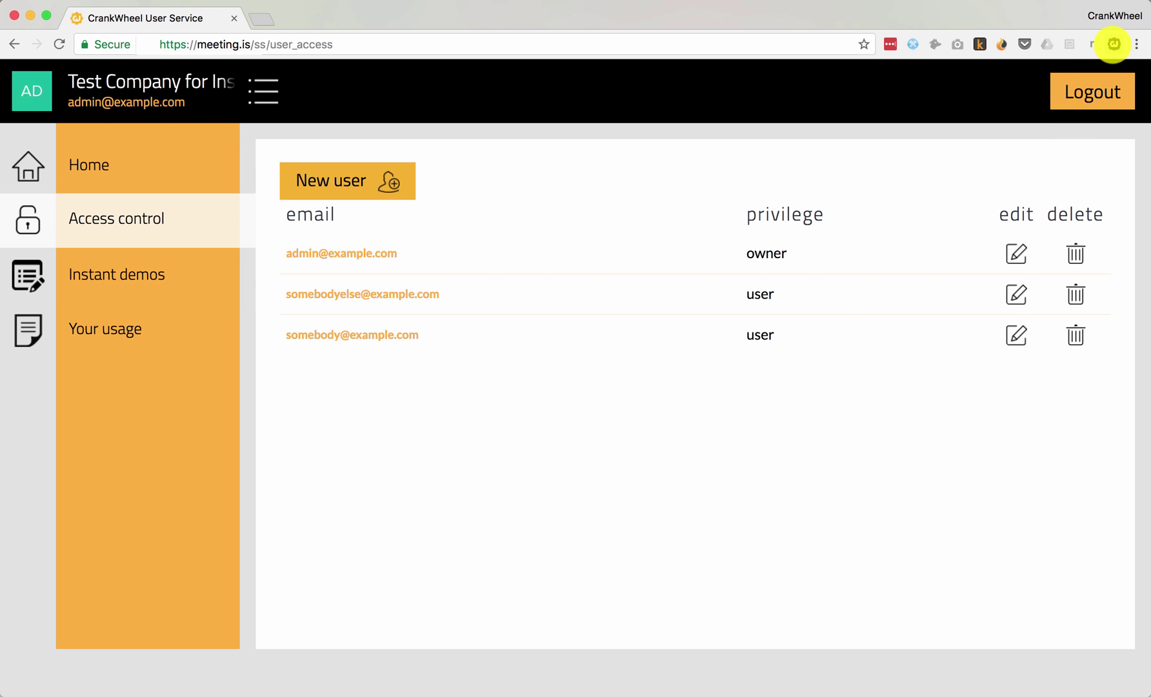
Show the CrankWheel panel's Demo on demand section, then open a new browser tab.
click(1113, 43)
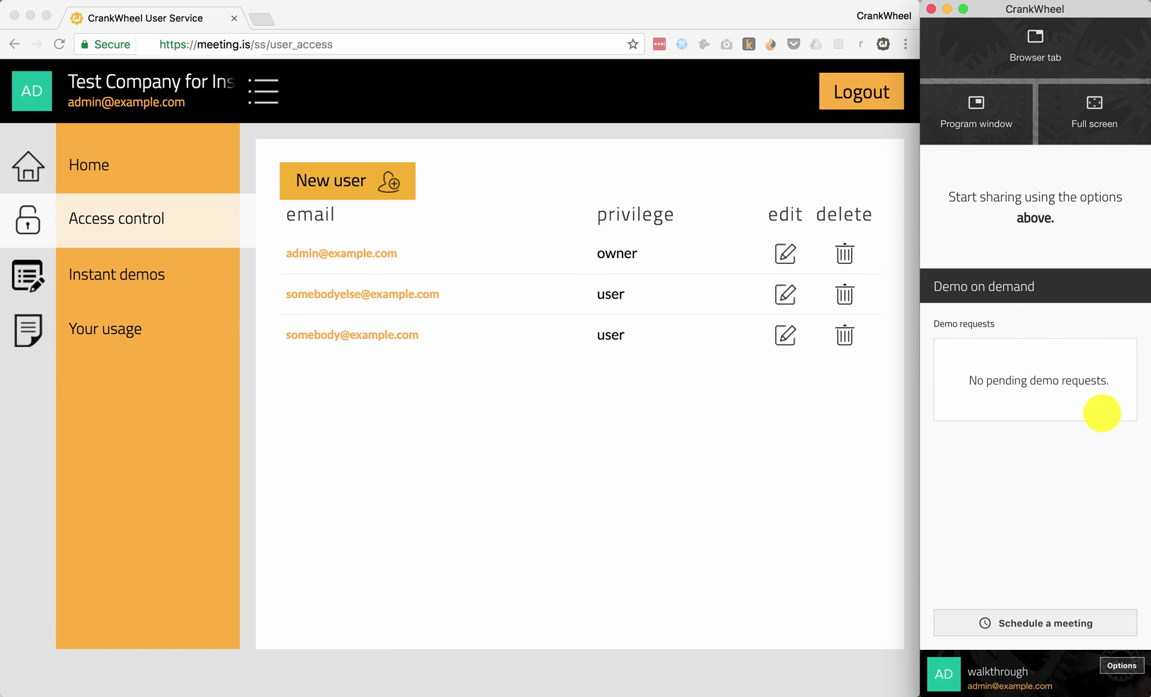
click(600, 386)
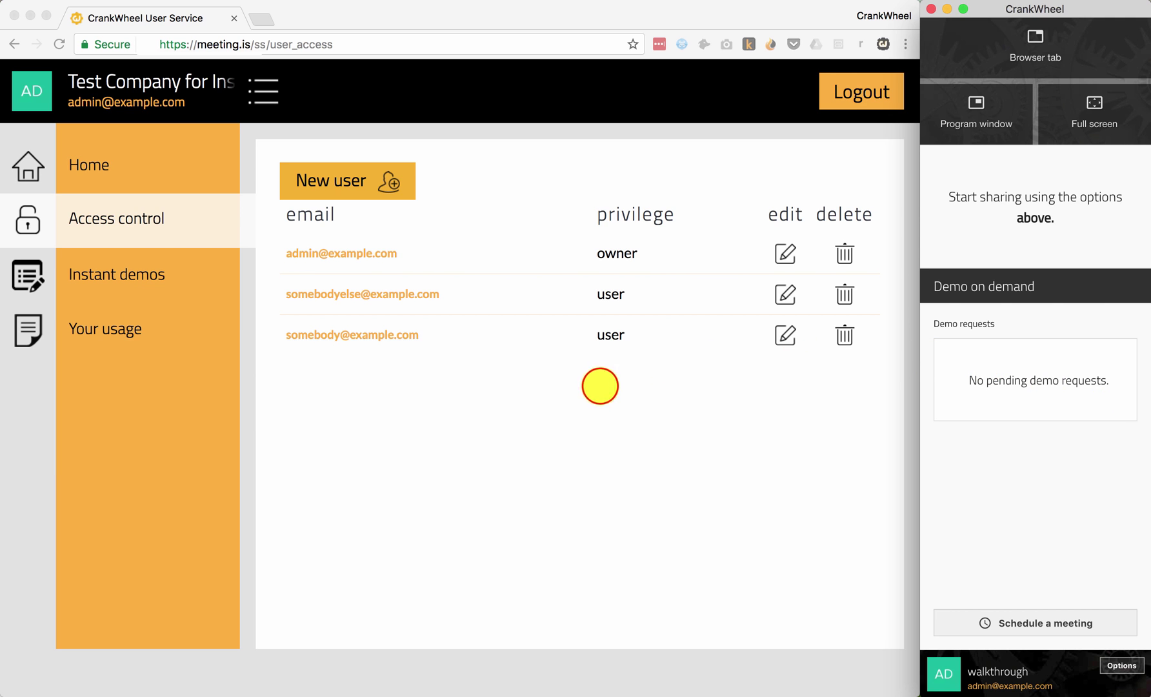
key(super+t)
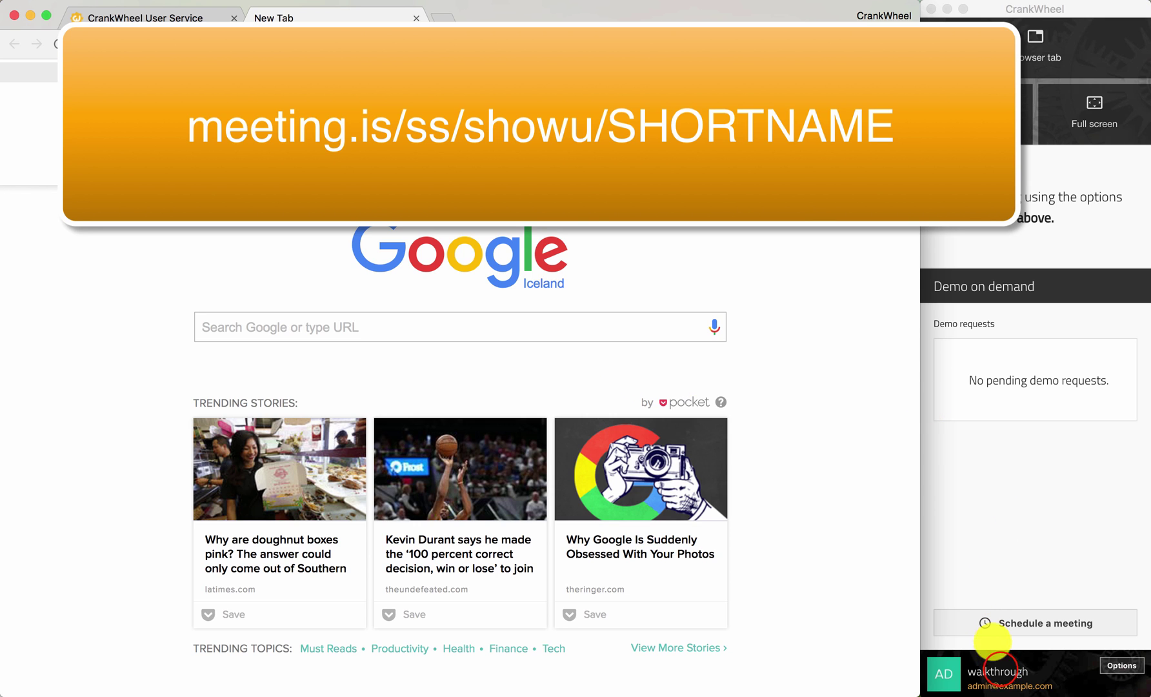
Copy the short name 'walkthrough' and load meeting.is/ss/showu/walkthrough in the new tab.
double_click(998, 671)
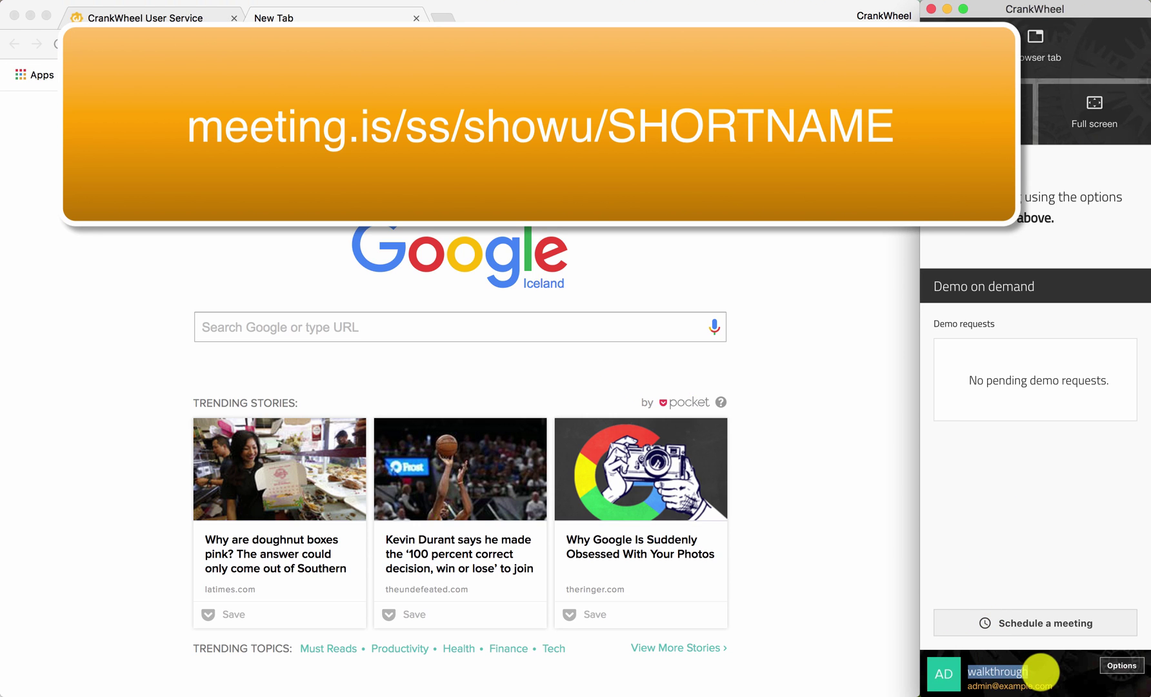
click(999, 670)
click(994, 668)
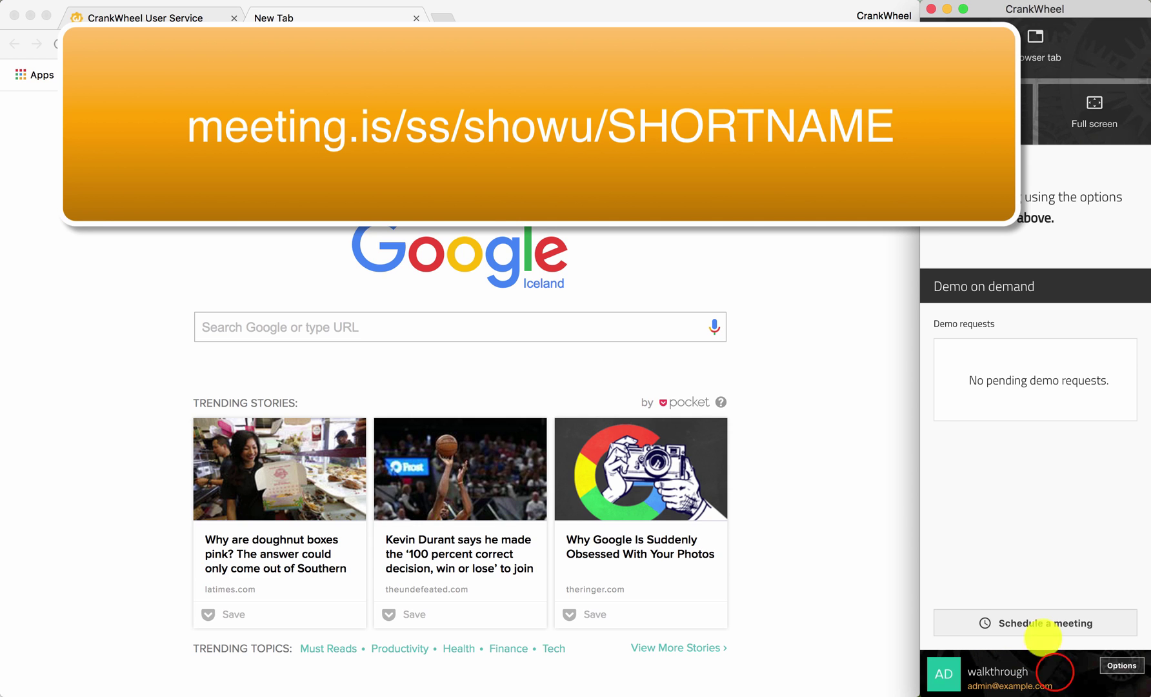
key(super+Tab)
key(super+v)
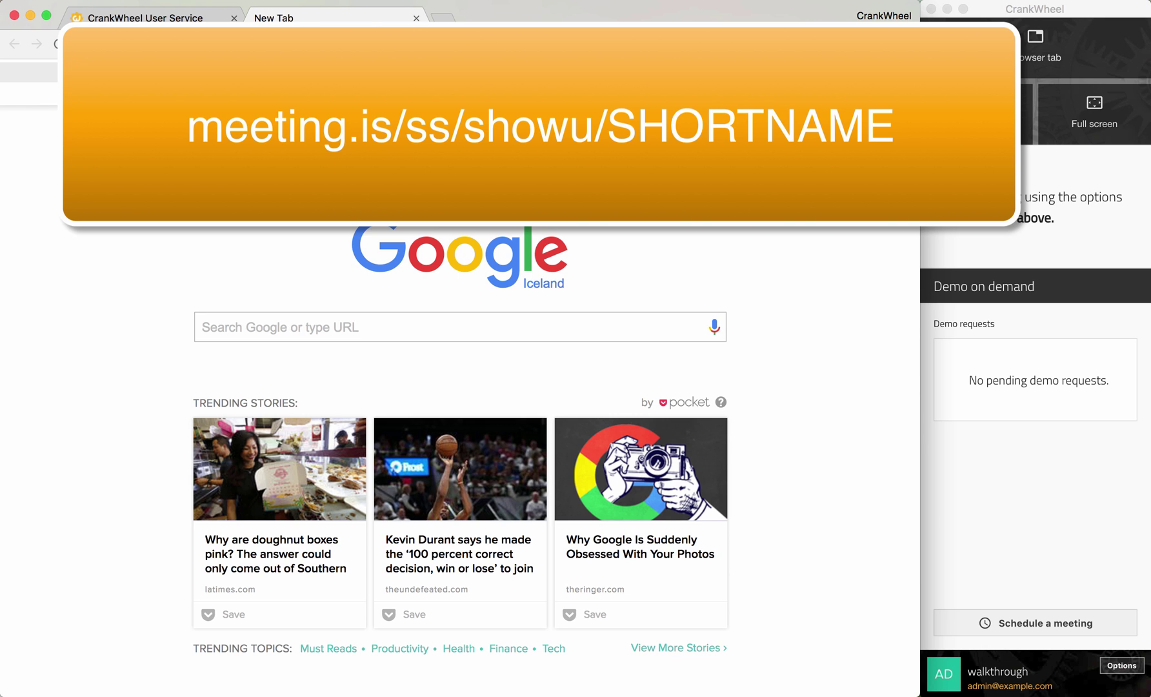
key(Return)
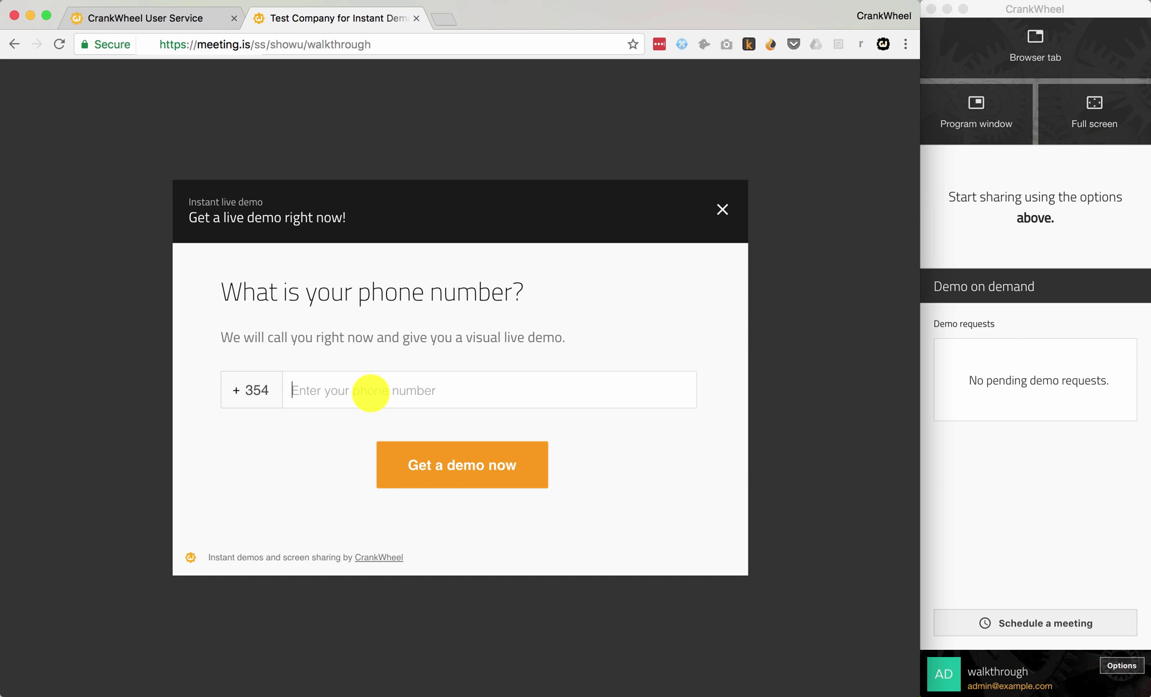
Submit test phone number 12345 on the lead form and view the incoming demo request.
text(12345)
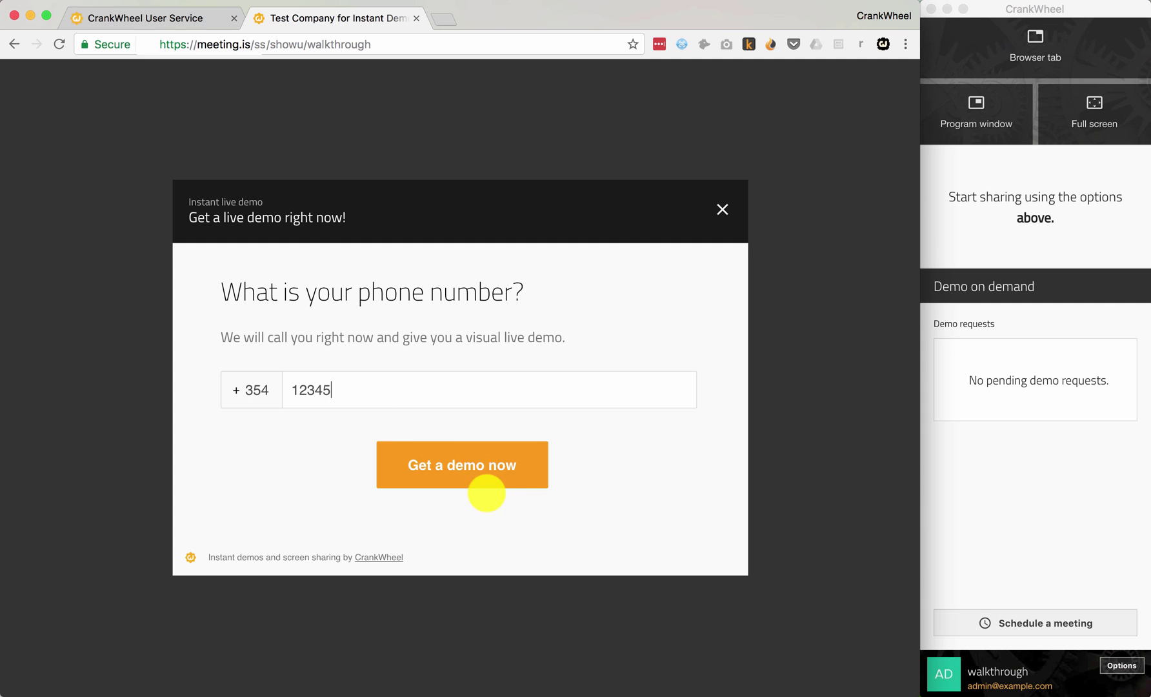
click(465, 467)
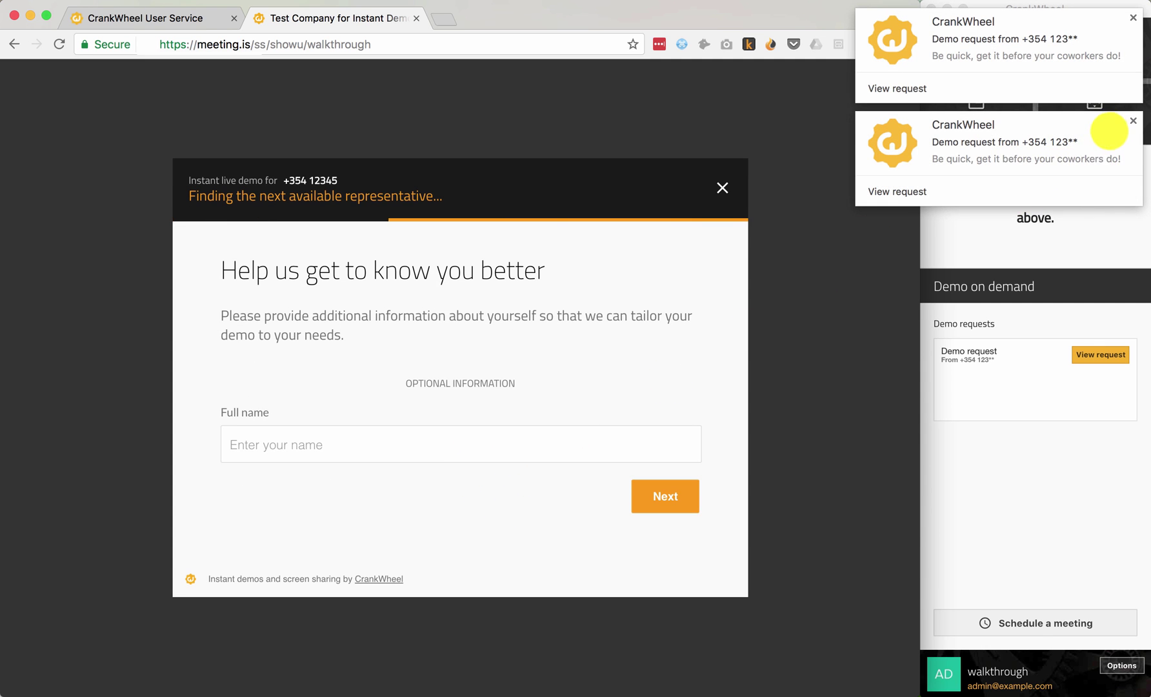
click(1107, 355)
Dismiss the test demo request and close the CrankWheel sharing panel.
click(1132, 18)
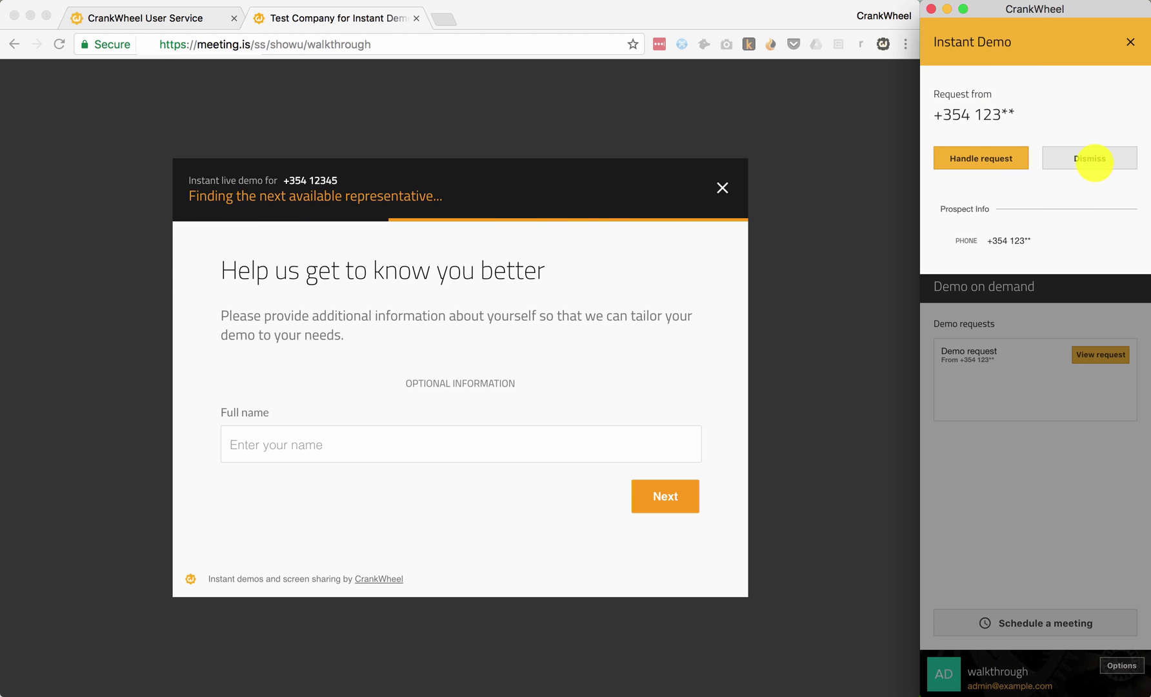
click(1087, 159)
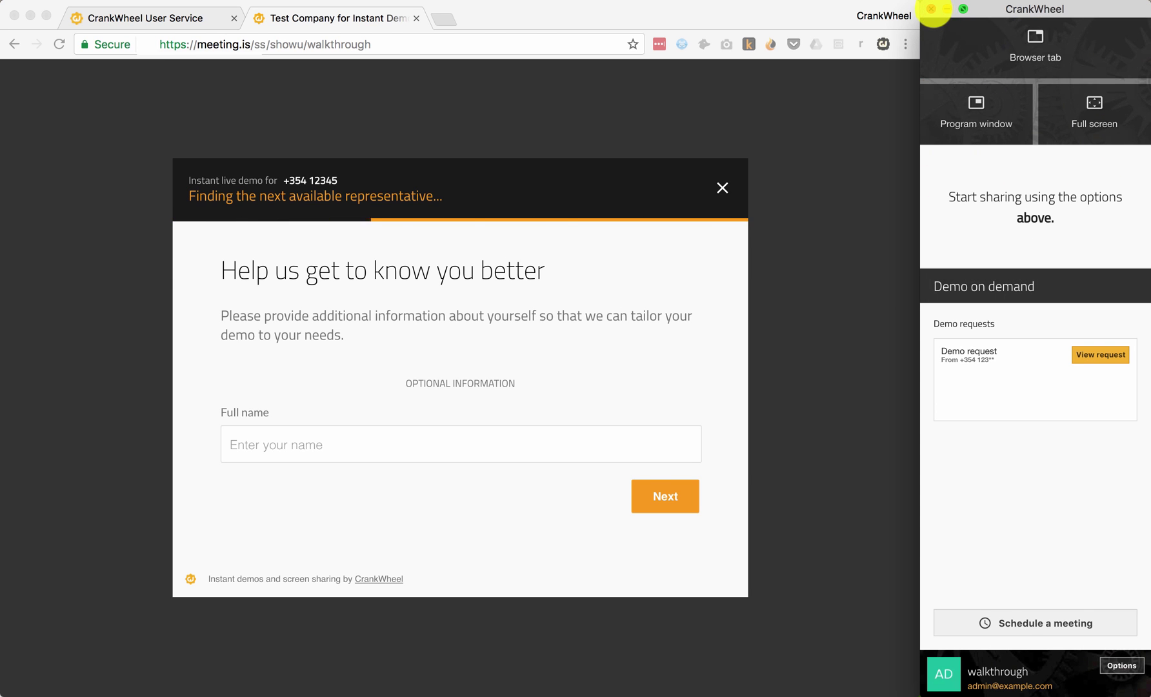
click(935, 9)
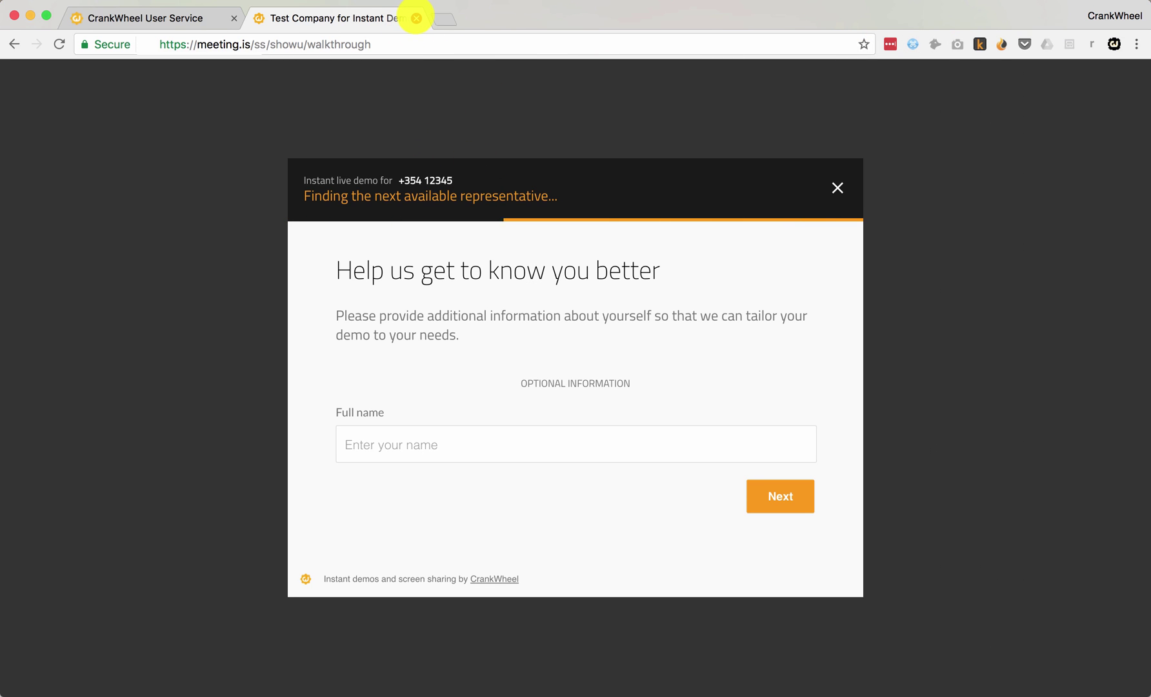
Close the test tab, return to Instant demos, and highlight the embed code snippet.
click(415, 16)
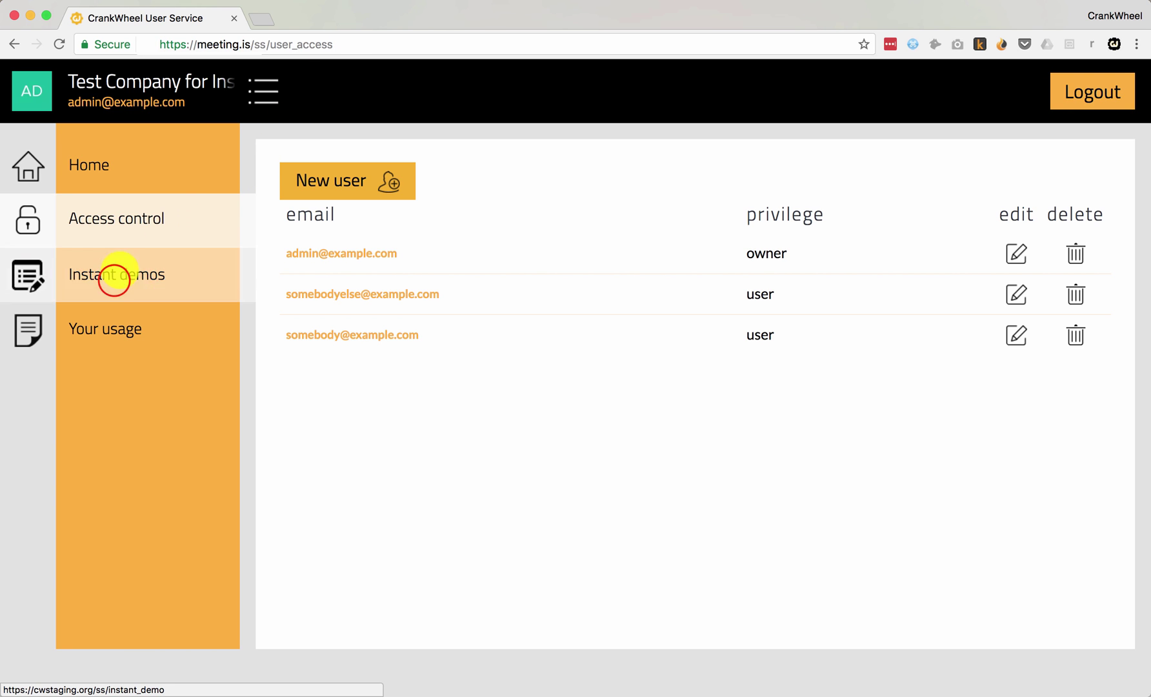
click(114, 278)
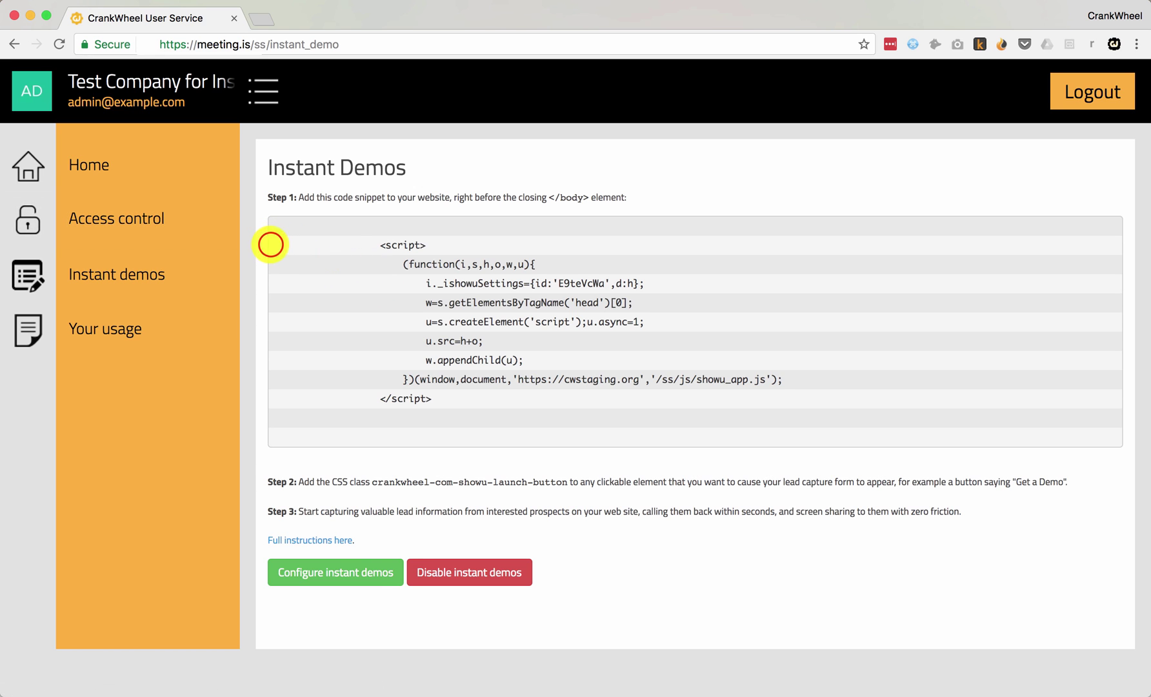
drag(278, 247, 526, 398)
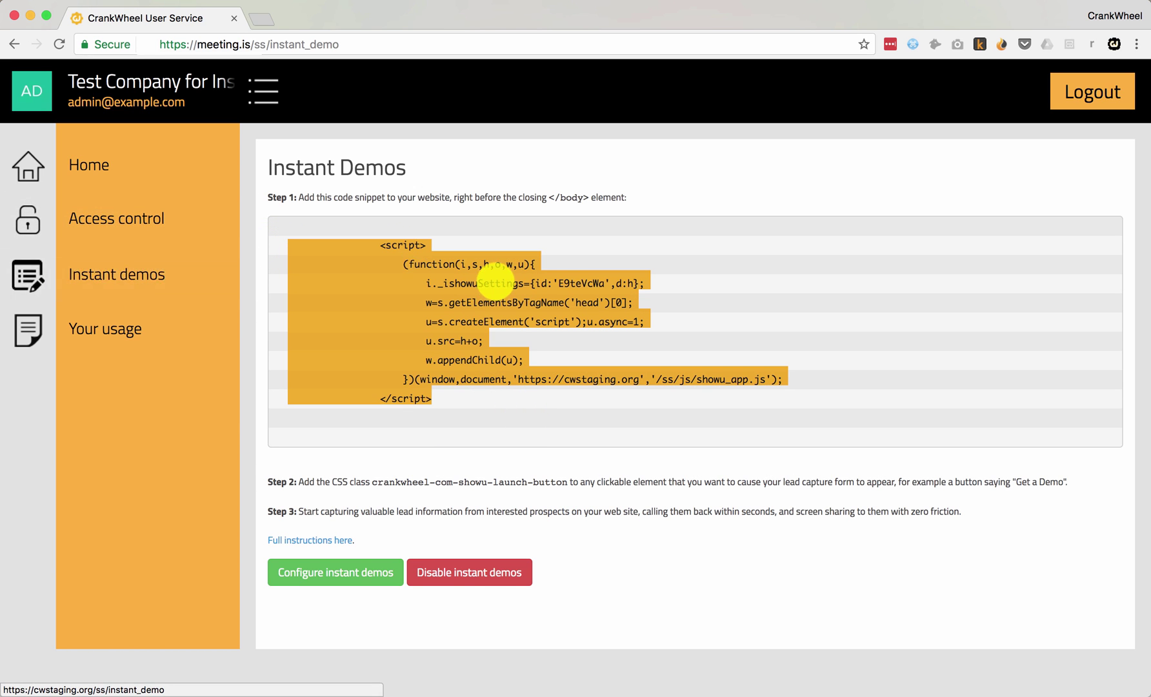
click(452, 206)
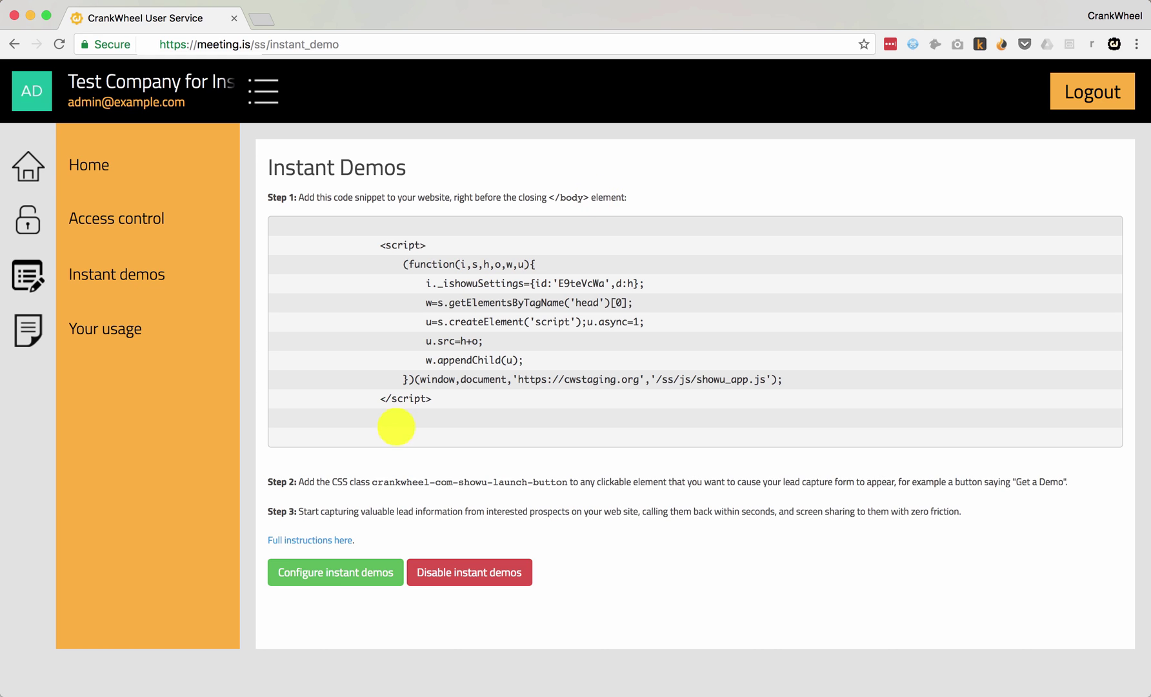
Highlight the Step 2 class name crankwheel-com-showu-launch-button.
double_click(390, 483)
drag(389, 482, 547, 484)
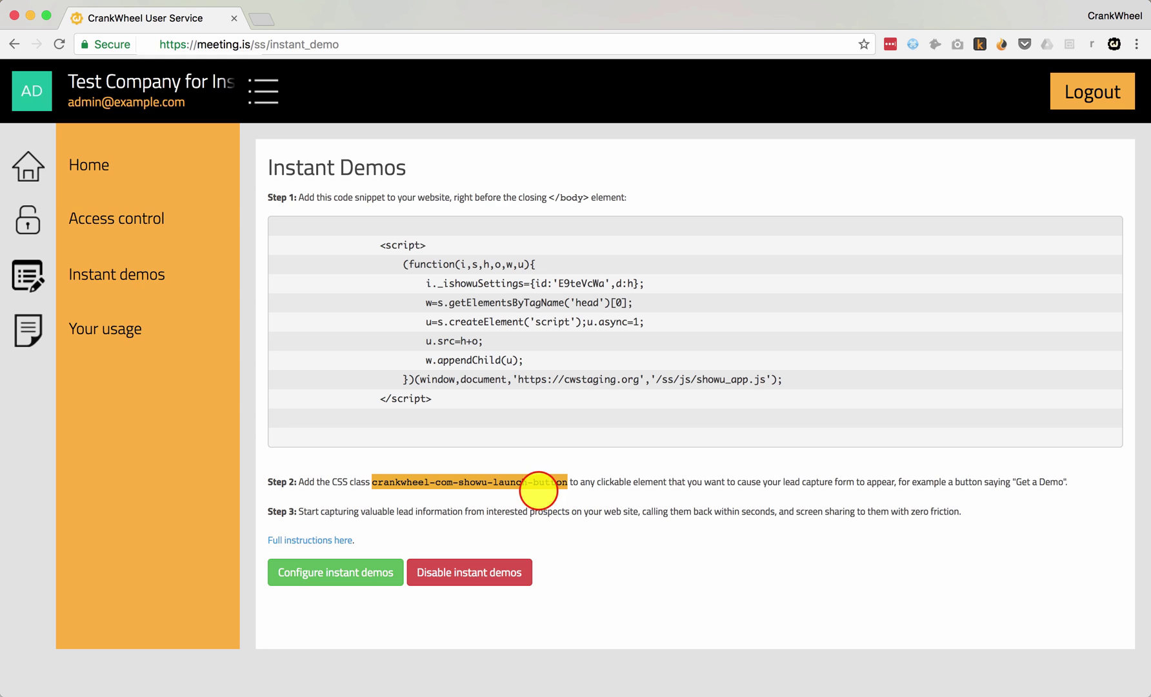
click(536, 488)
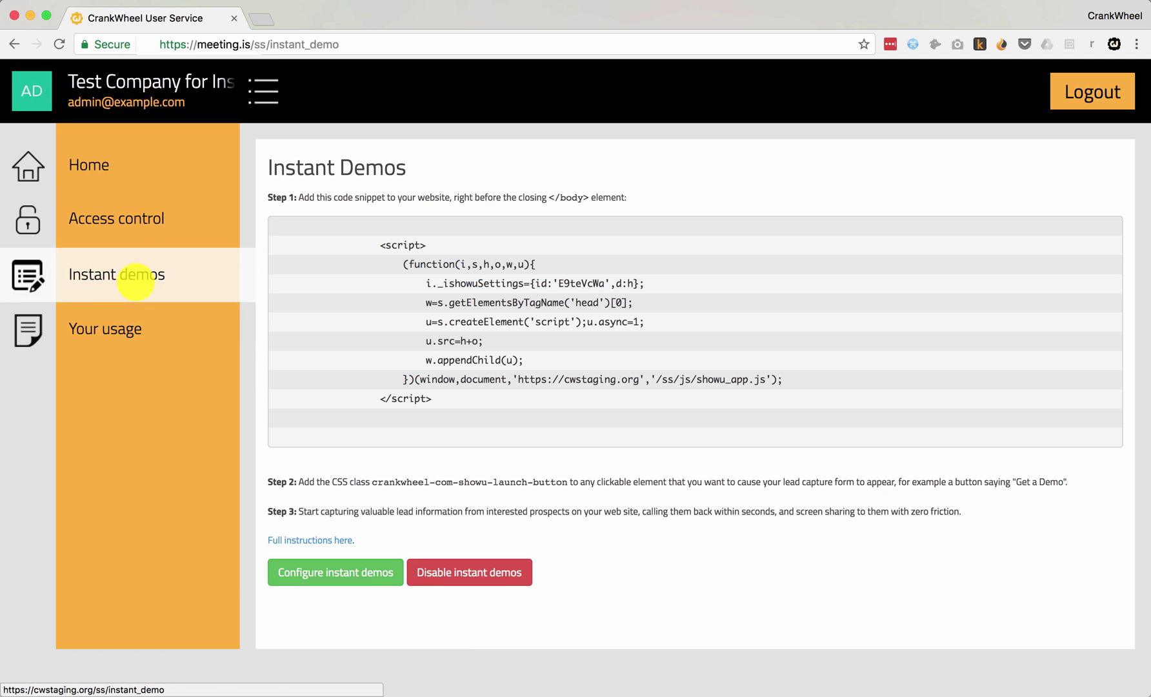
Reload Instant demos and launch the Configure instant demos editor with its lead form preview.
click(135, 278)
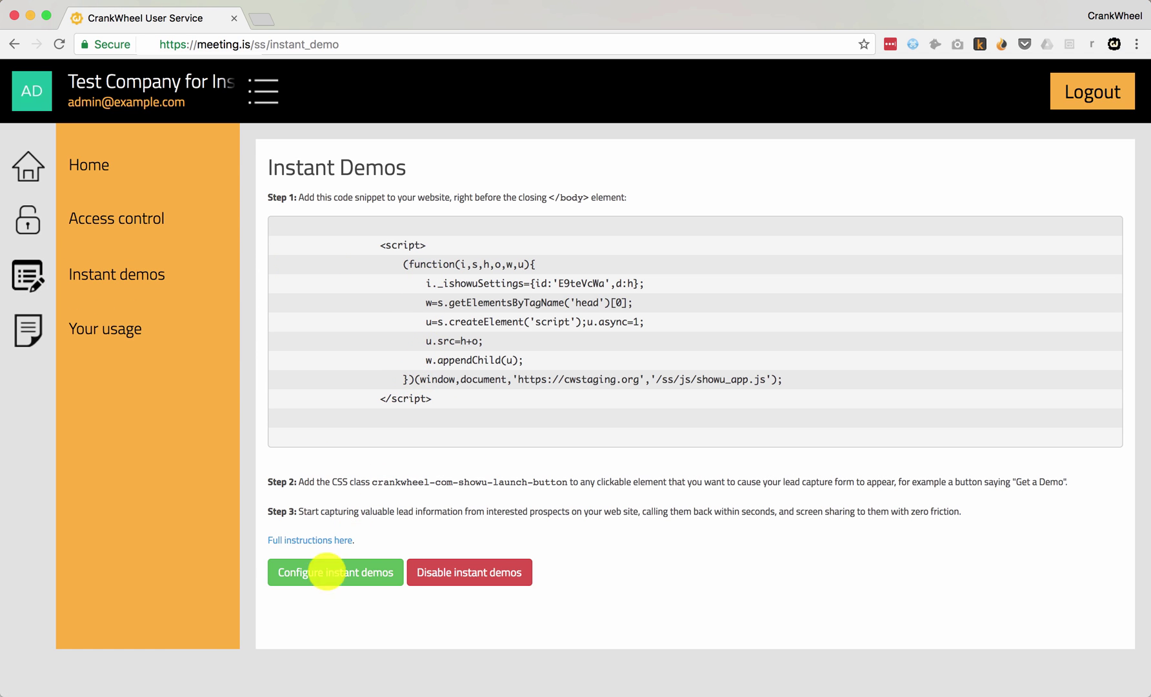
click(332, 571)
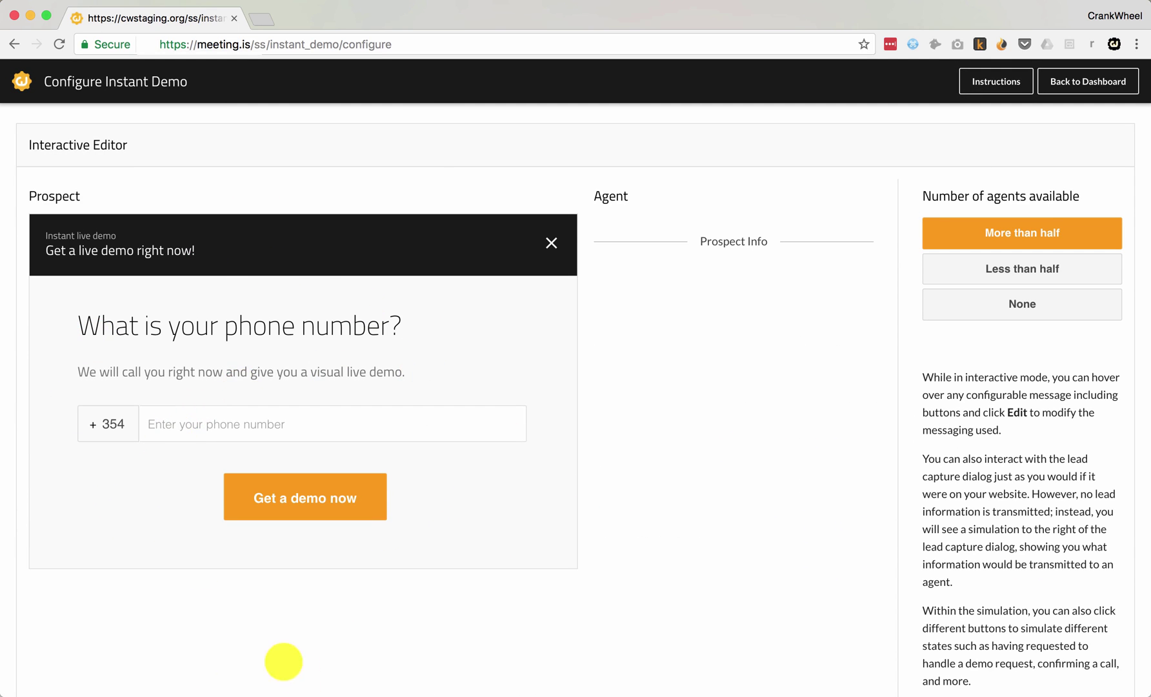
mouse_move(383, 685)
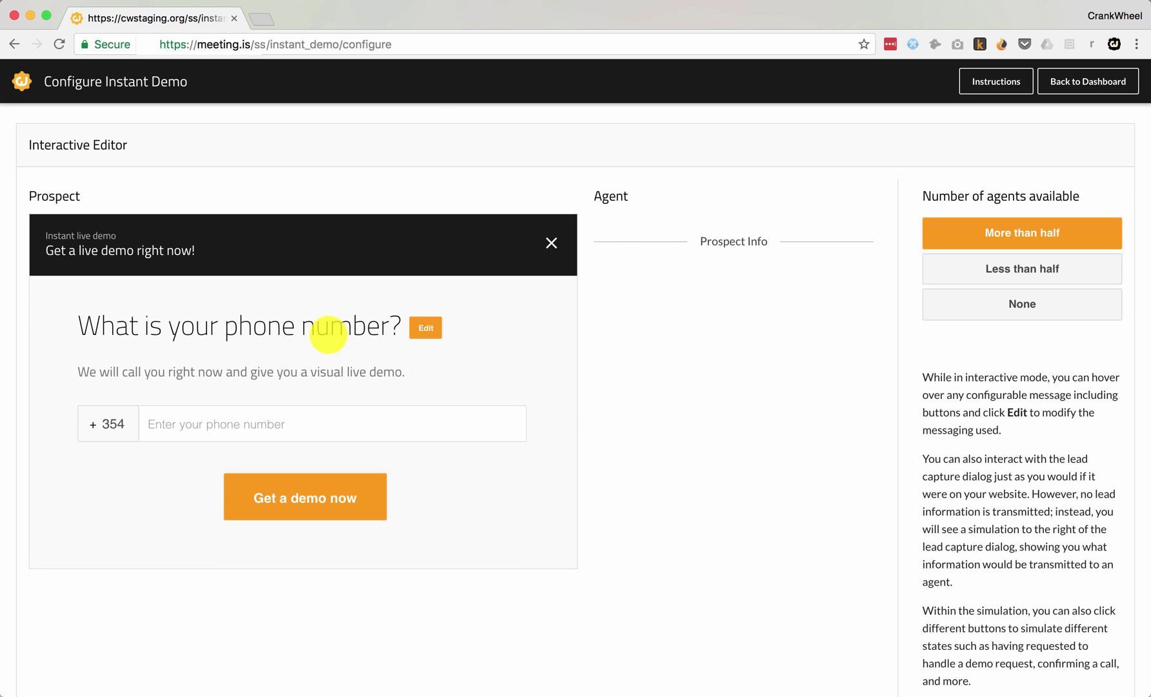
mouse_move(172, 259)
mouse_move(98, 238)
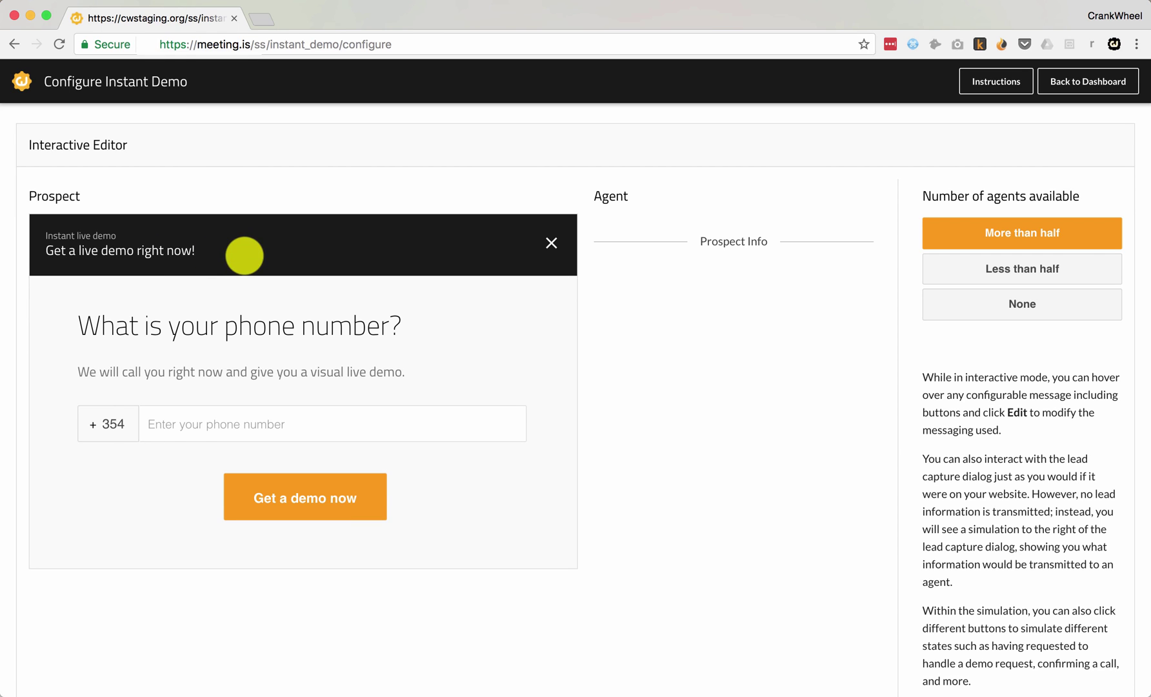
Edit the lead form button label, inserting 'right away' so it reads 'Get a demo right away'.
mouse_move(303, 497)
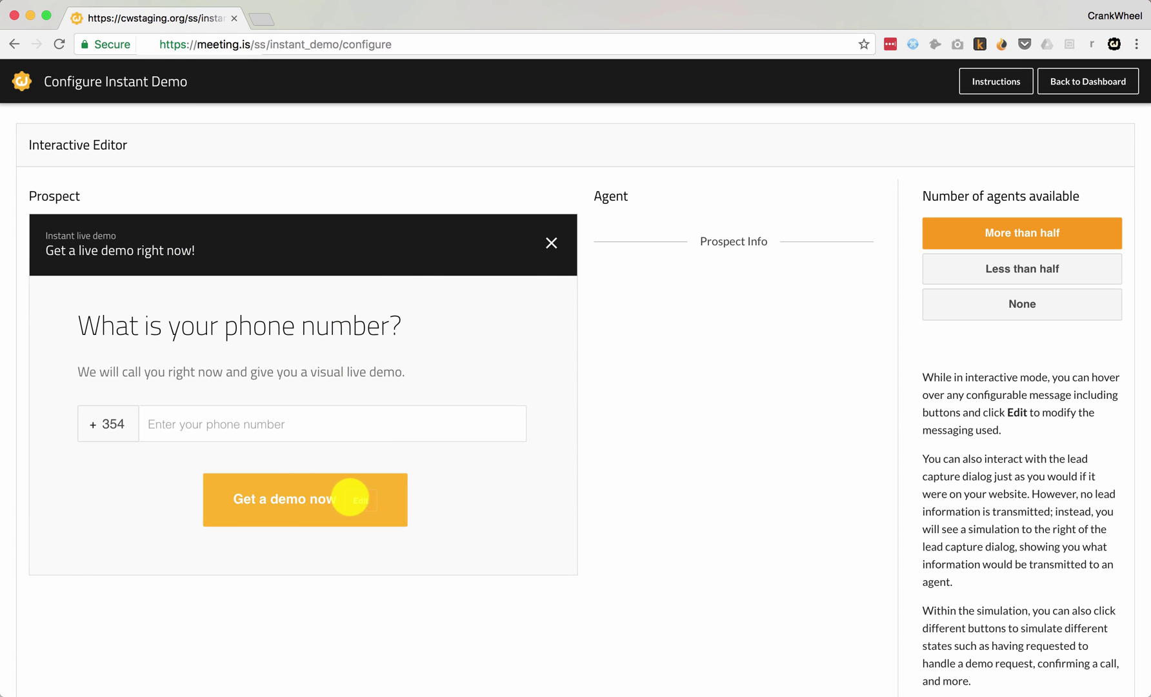
click(360, 501)
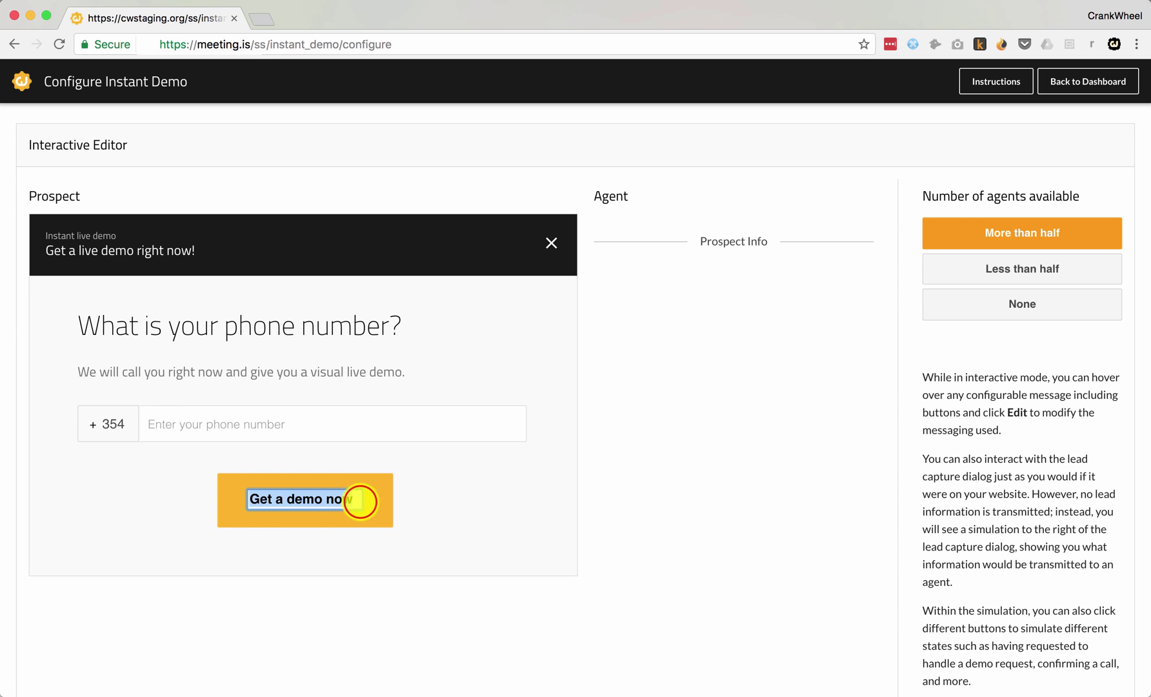
click(334, 496)
text(right away)
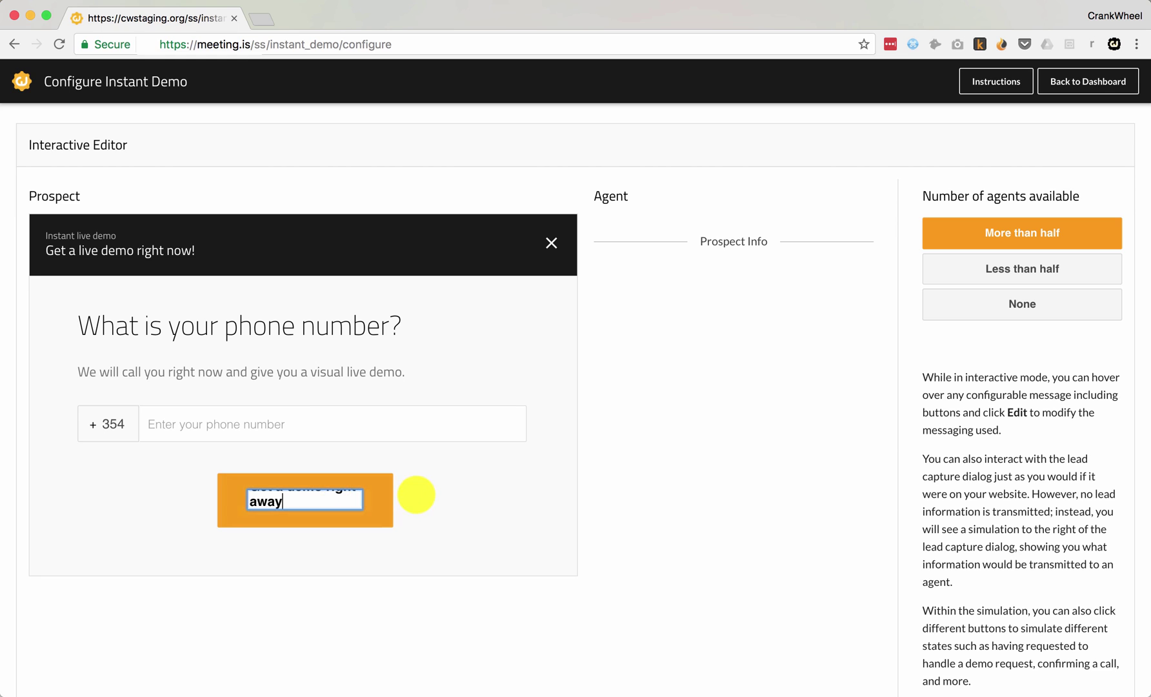
click(416, 494)
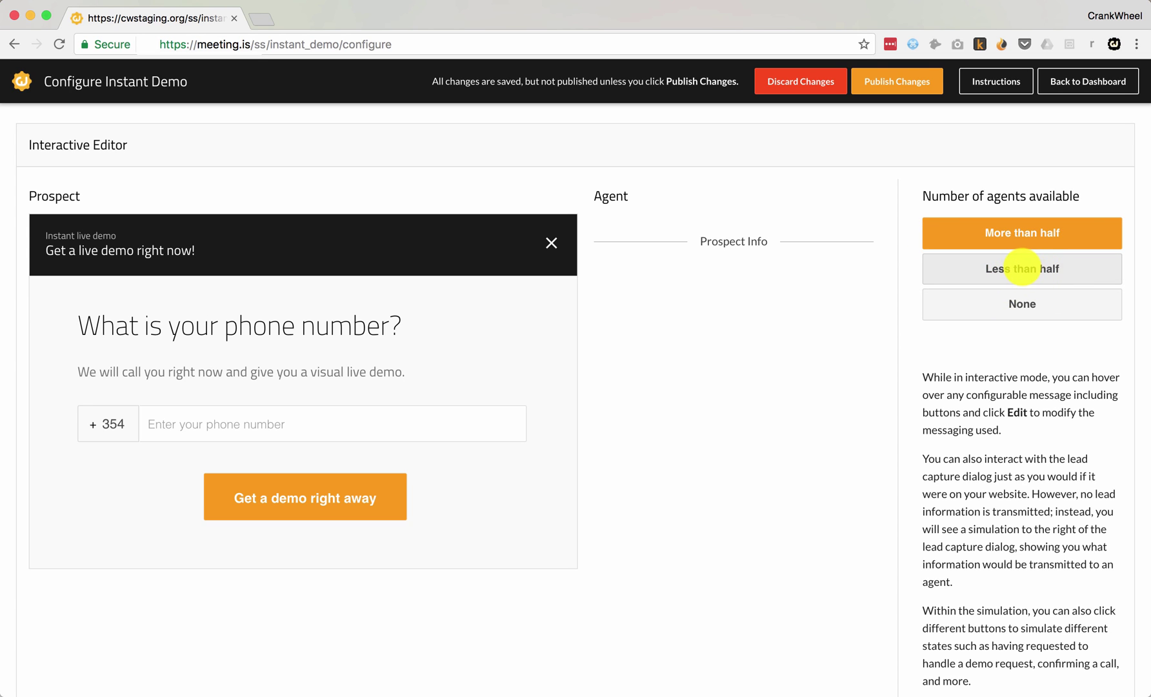
Preview the form with Less than half, None, More than half, then None agents available.
click(1019, 269)
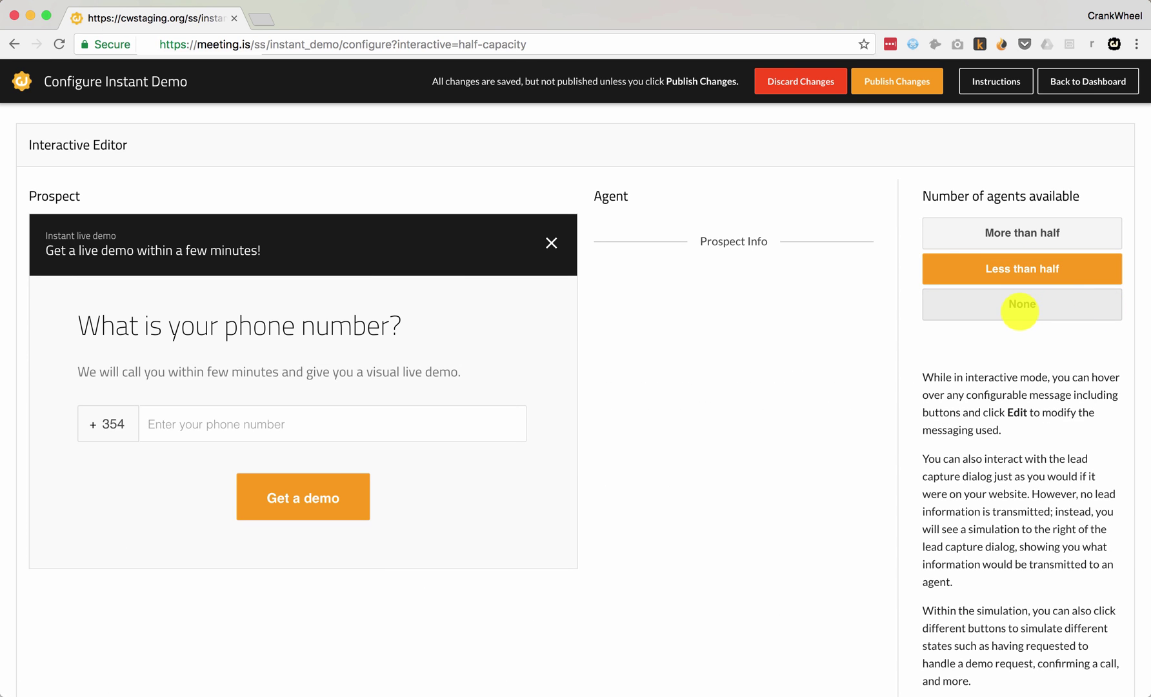
click(1019, 308)
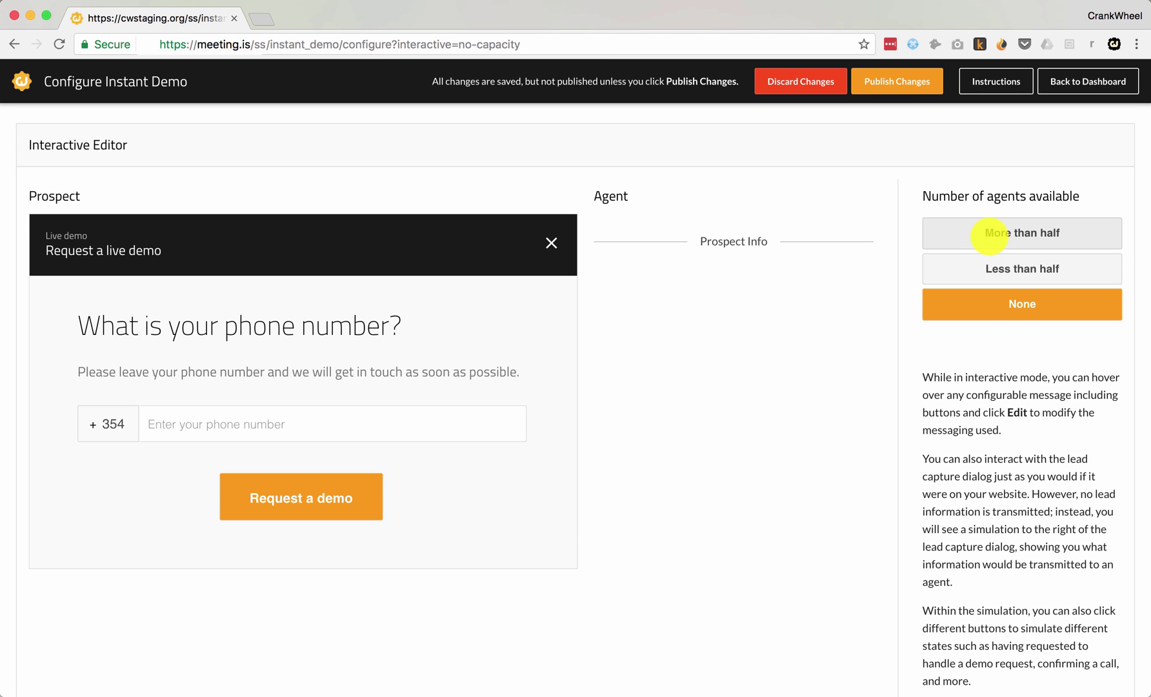
click(989, 236)
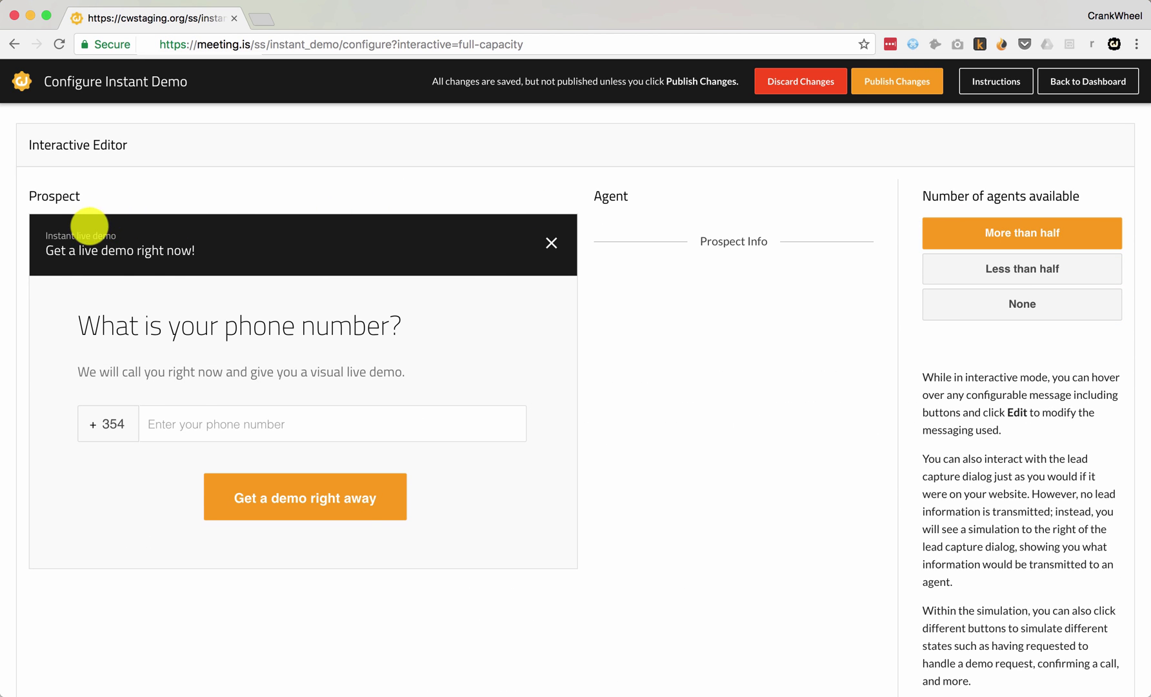
mouse_move(133, 233)
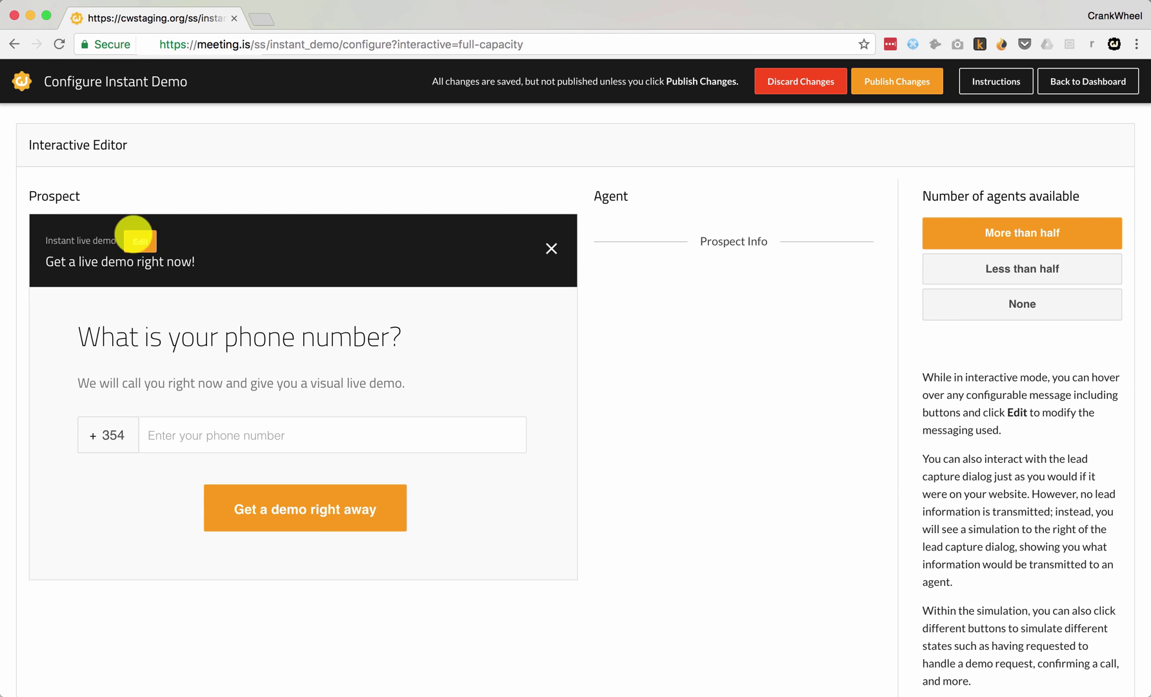
click(1008, 304)
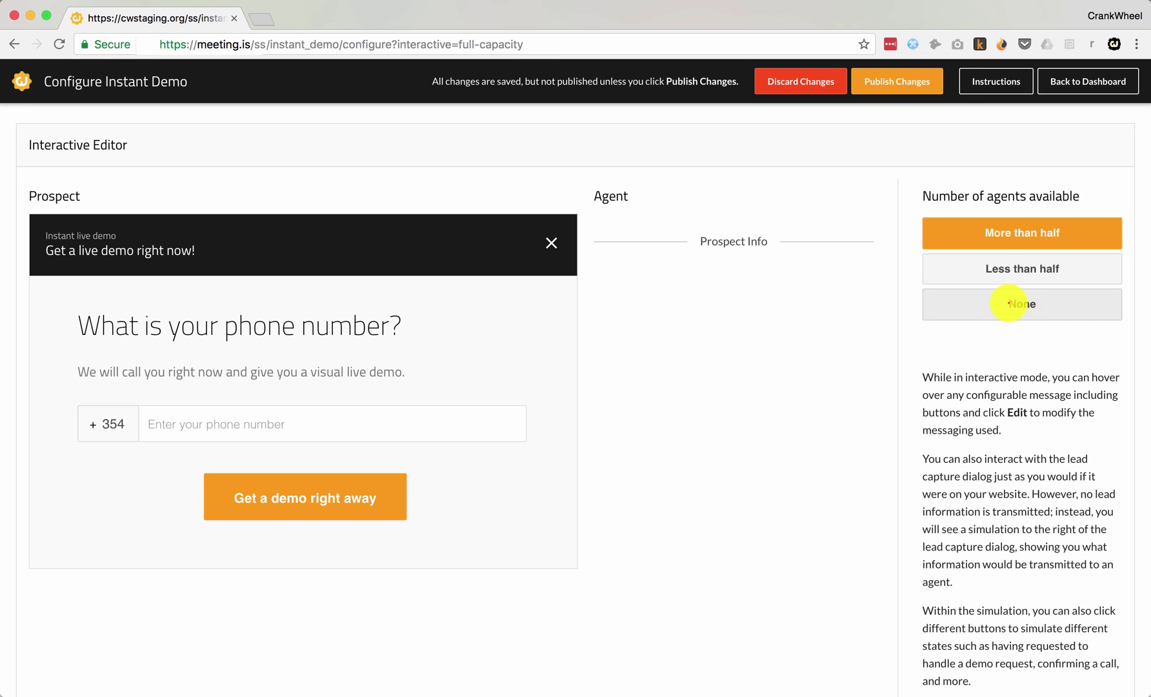
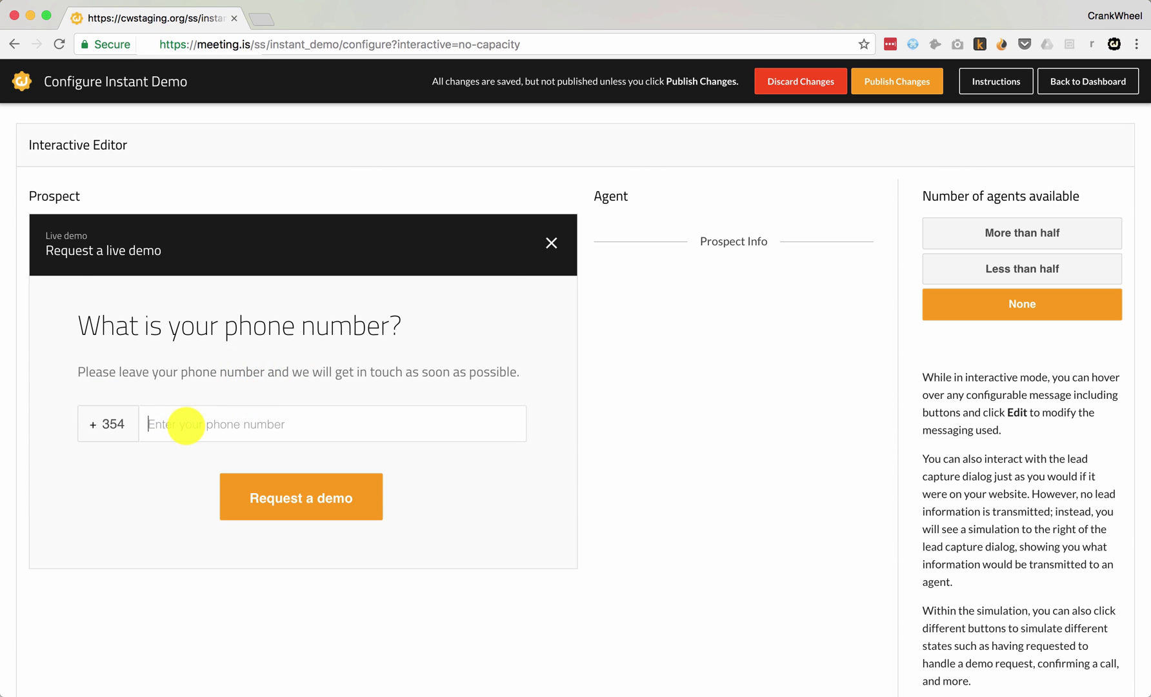
Begin entering a test phone number in the prospect widget's phone field.
text(12345)
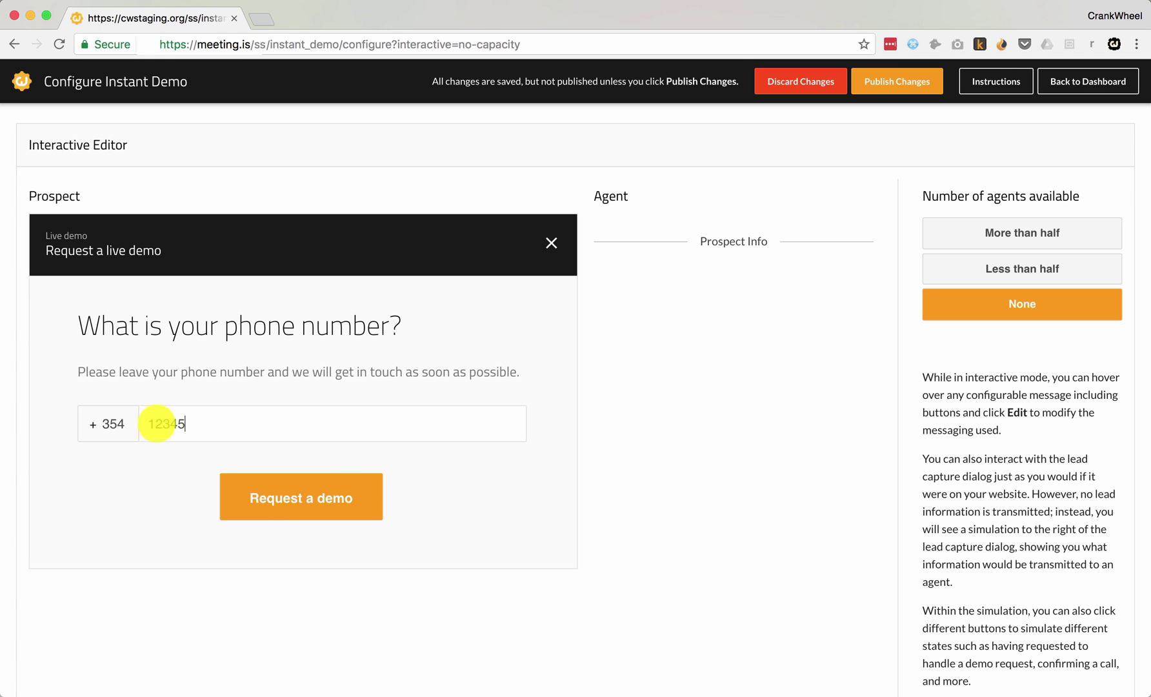
Submit the test phone number as a demo request and pick up the request as the agent.
click(292, 498)
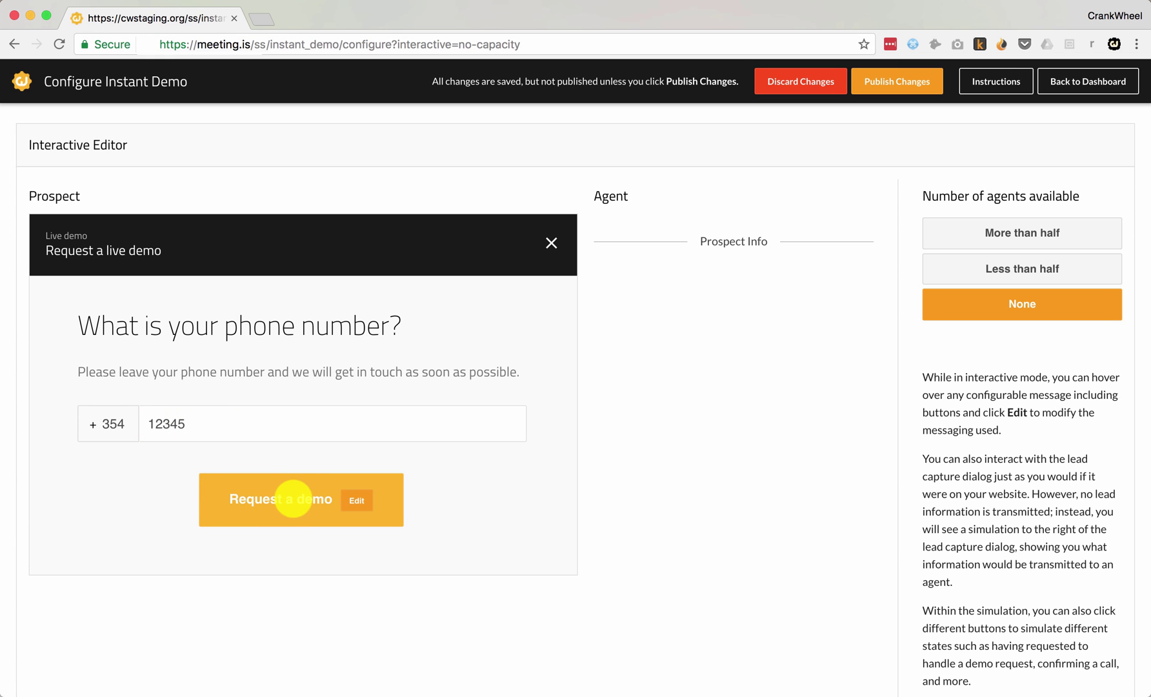
click(242, 513)
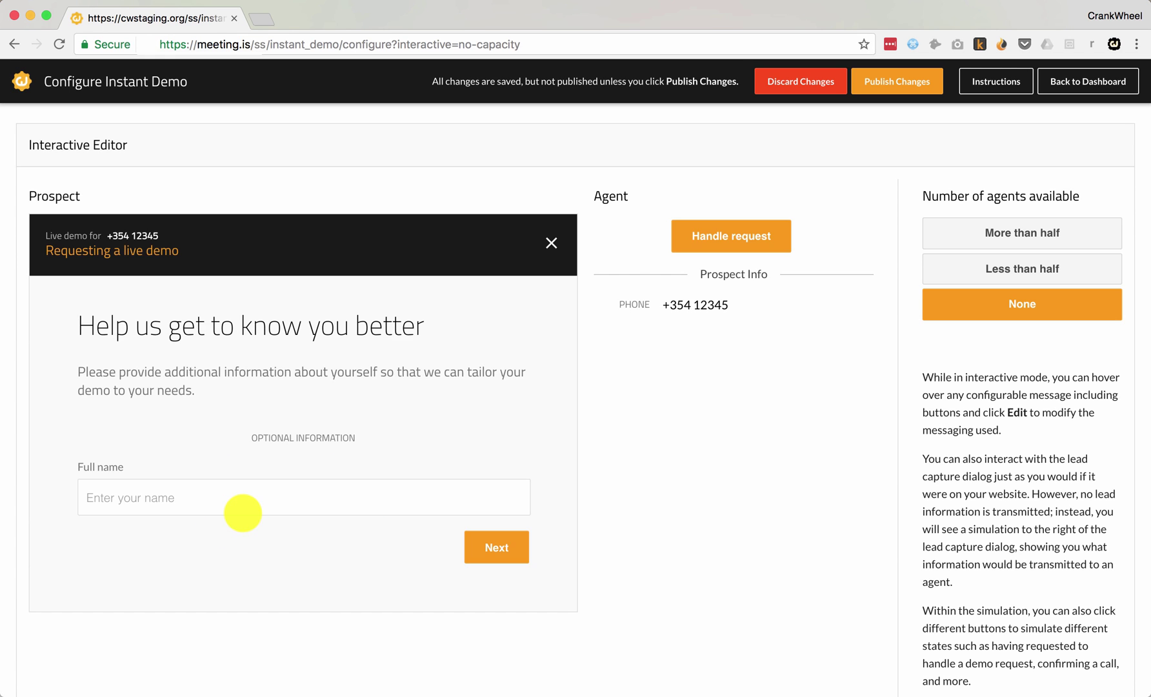
drag(593, 195, 755, 298)
click(755, 298)
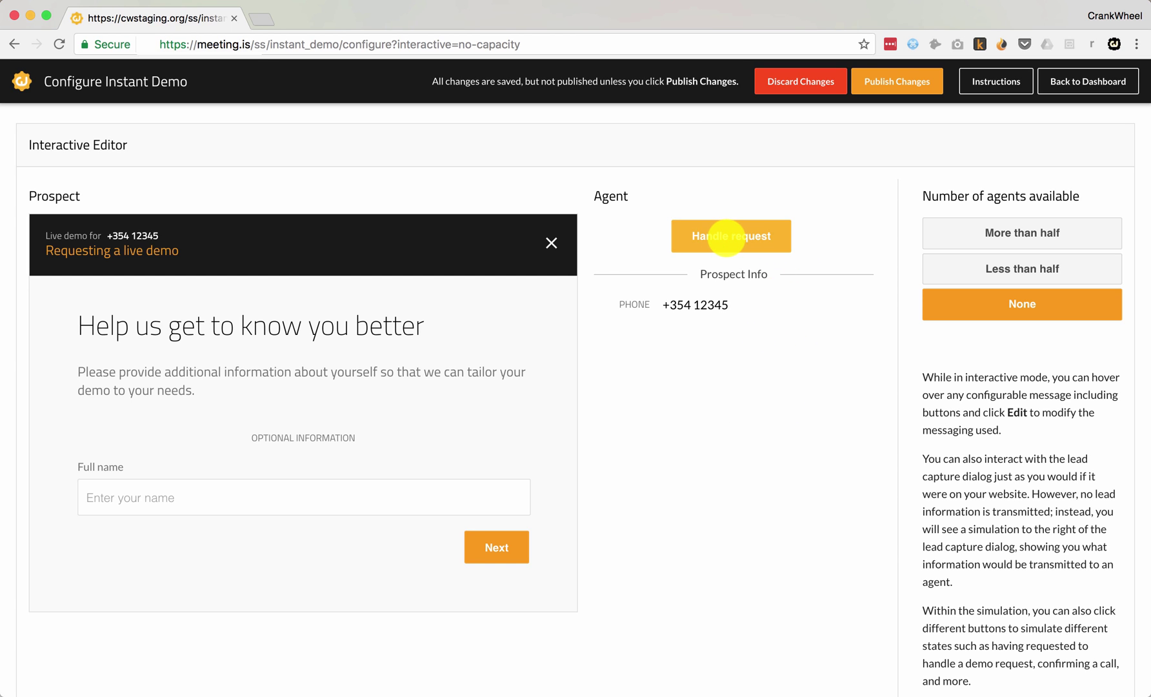
click(726, 236)
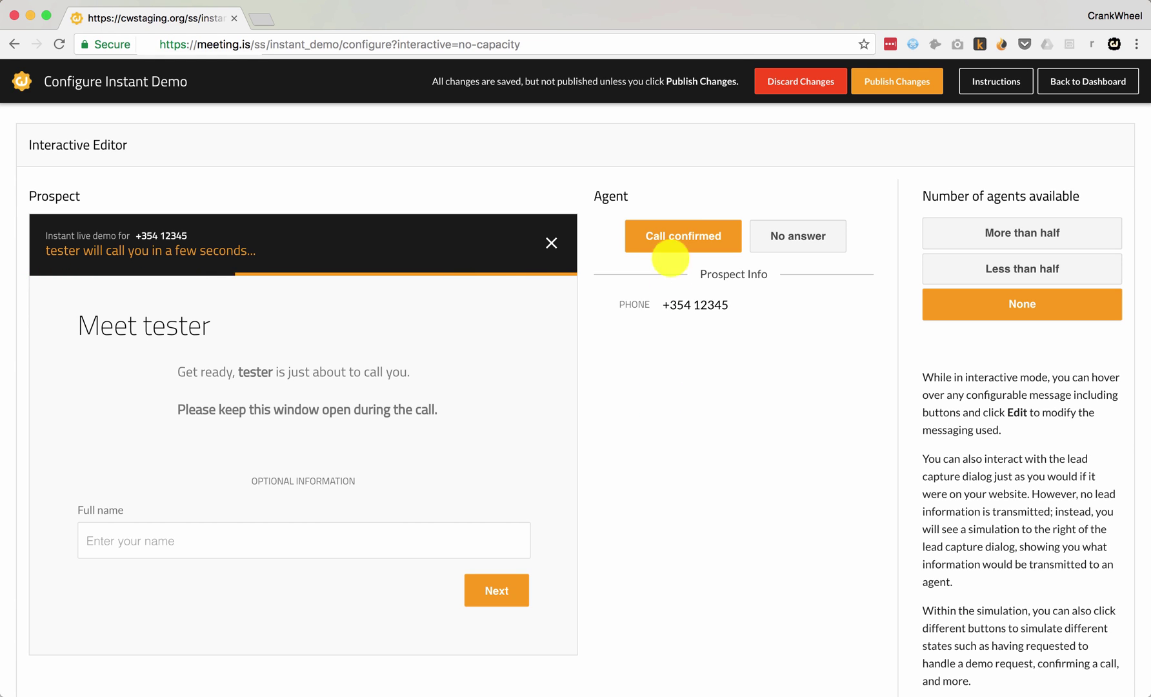
Confirm the simulated call, then try cancelling the prospect's demo request.
click(666, 236)
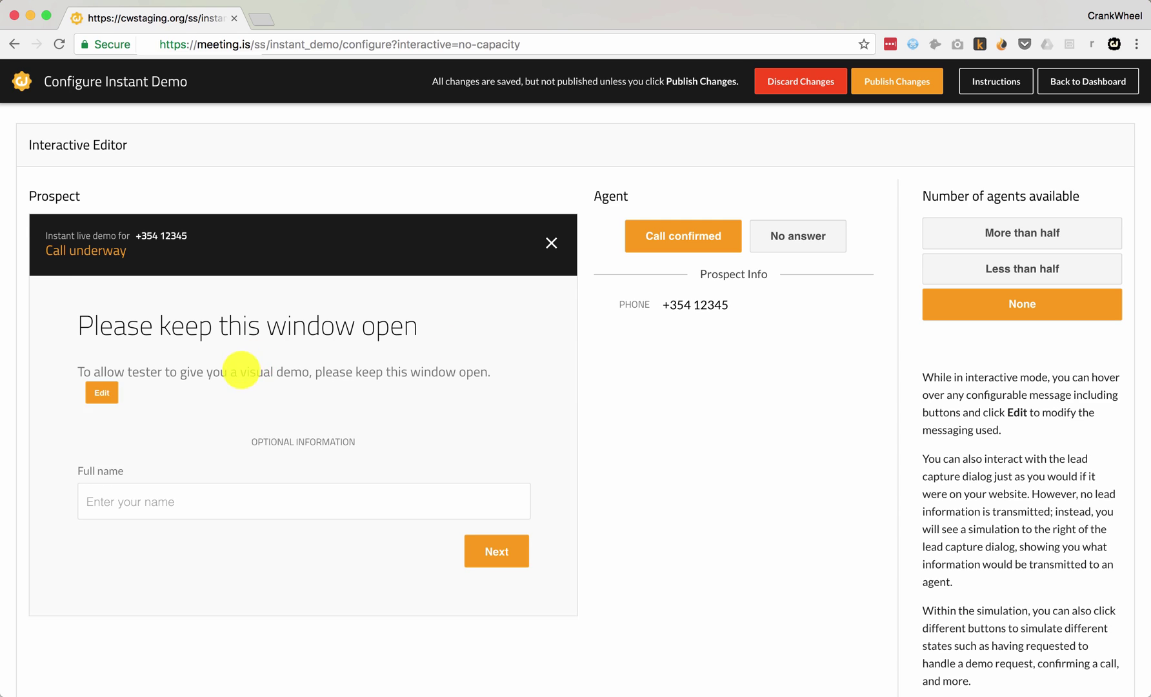
mouse_move(267, 330)
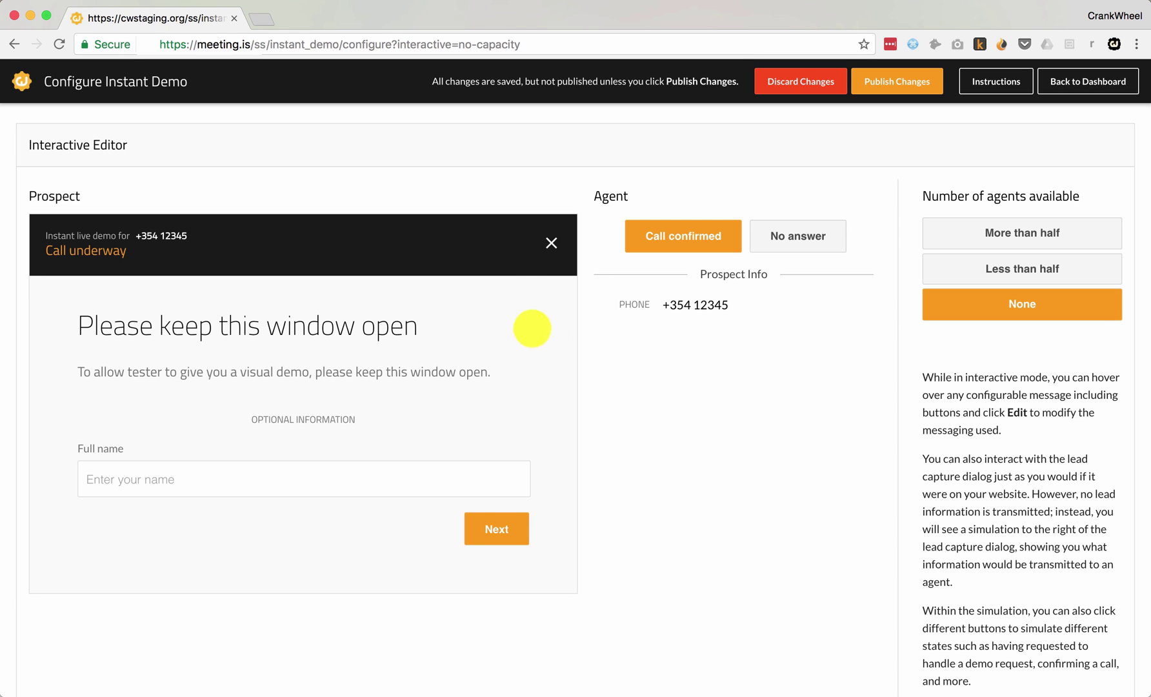
click(551, 242)
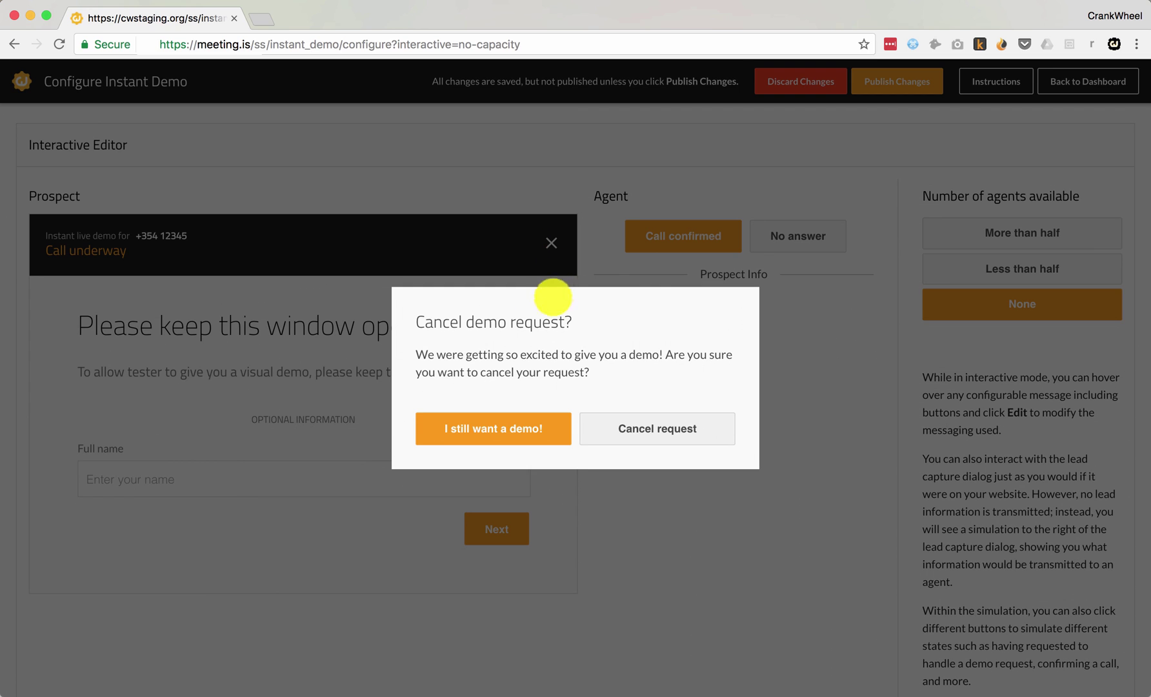
Retitle the cancel dialog 'Are you sure?' and keep the demo request.
mouse_move(574, 349)
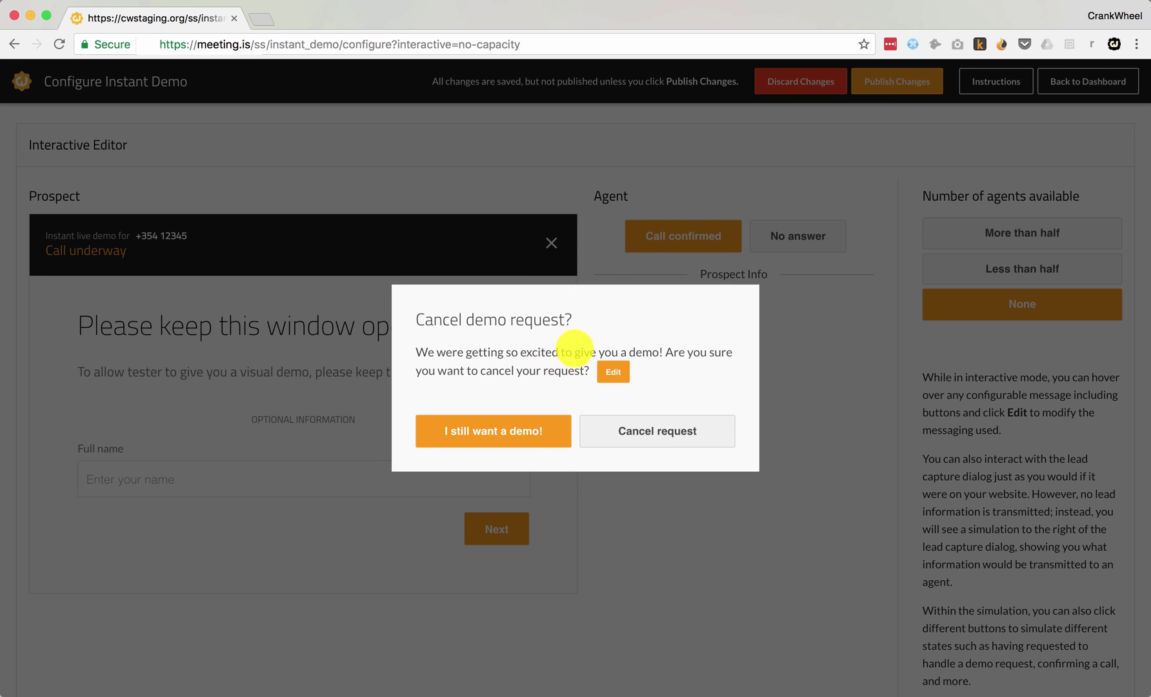
click(592, 318)
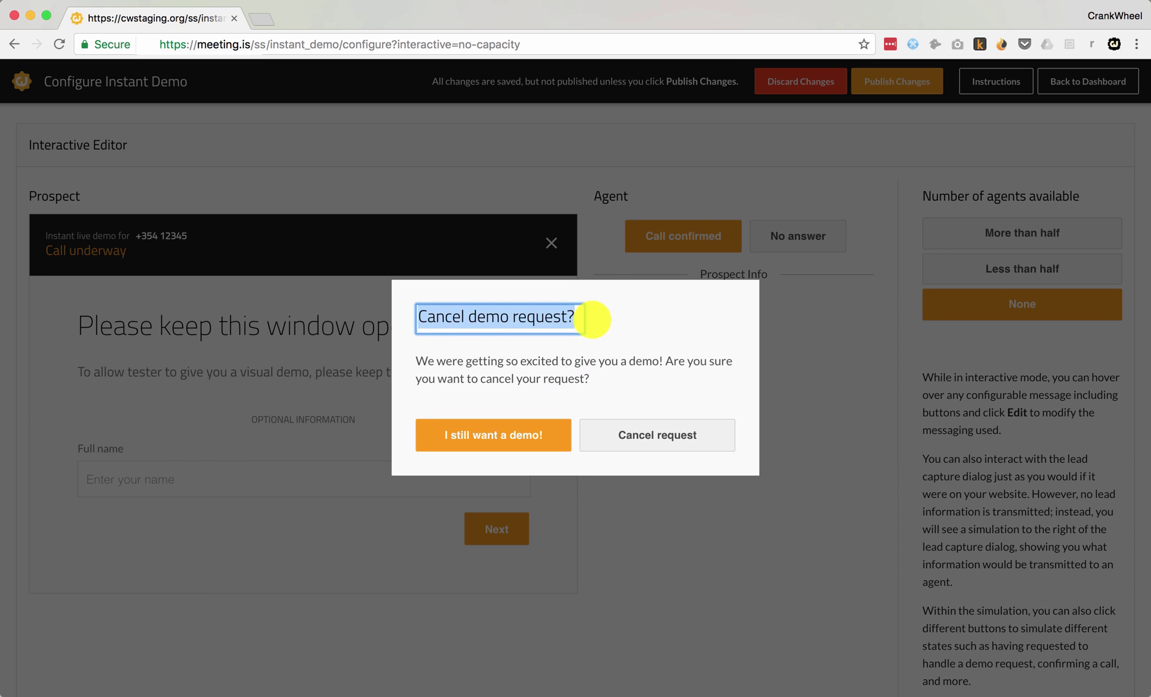
text(Are you sure?)
click(646, 326)
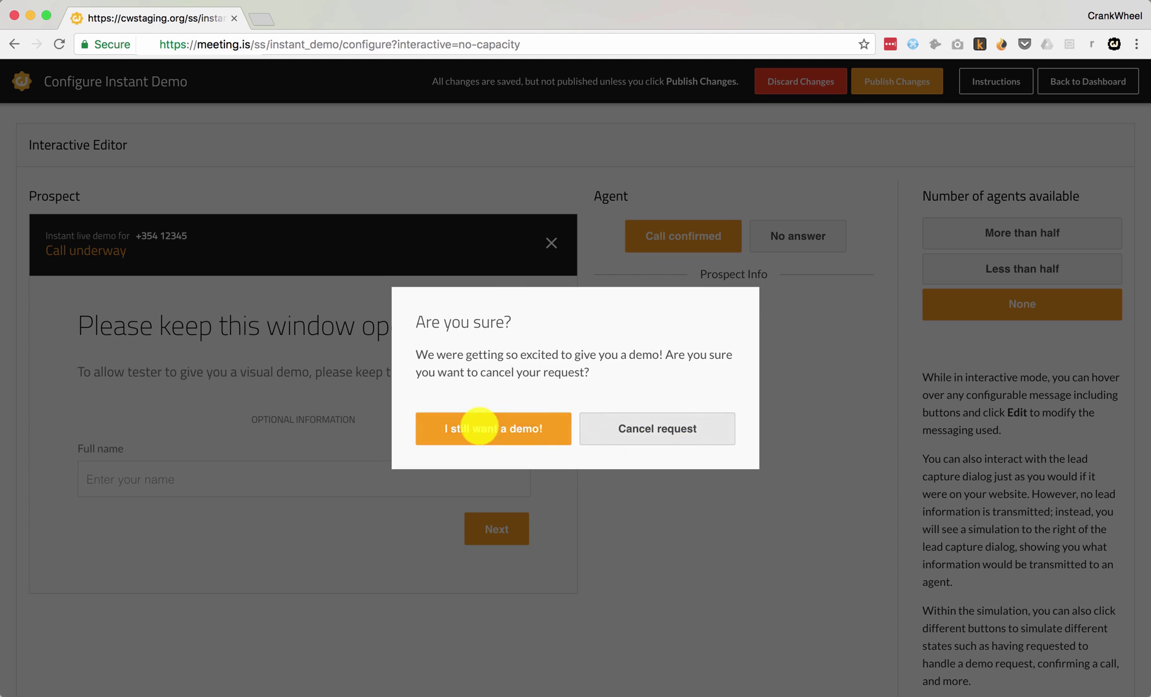
click(593, 431)
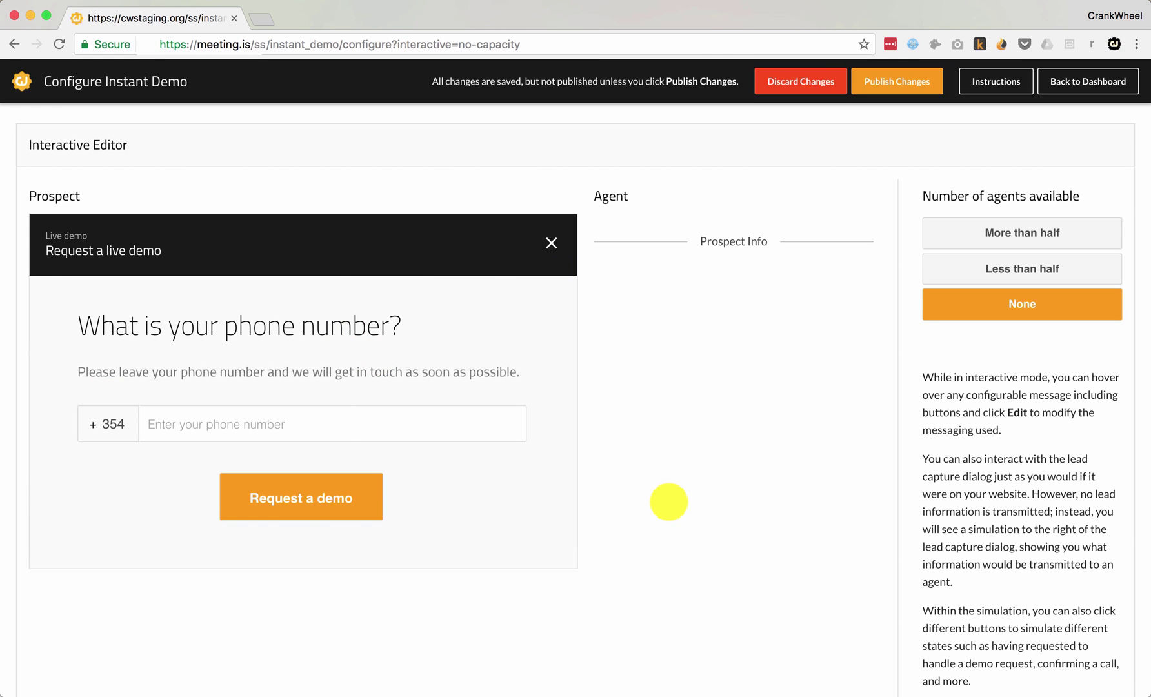
Resubmit the test phone number and try out the Full name answer field.
click(317, 424)
text(12345)
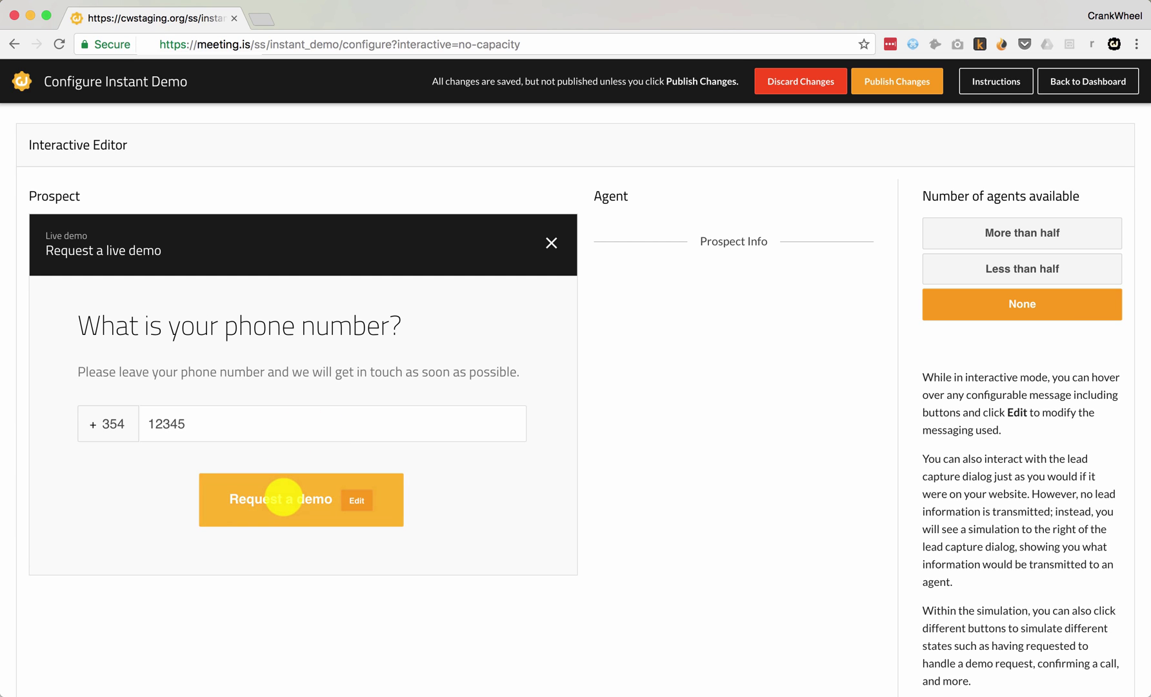
click(221, 512)
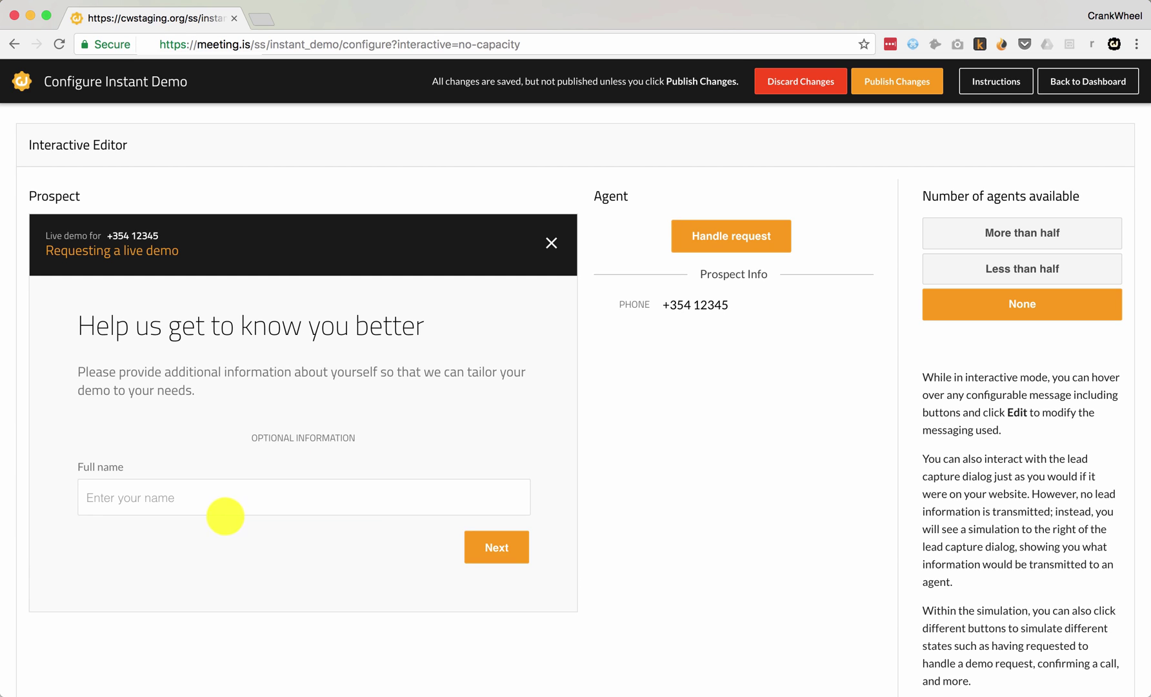
drag(64, 466, 113, 498)
click(113, 497)
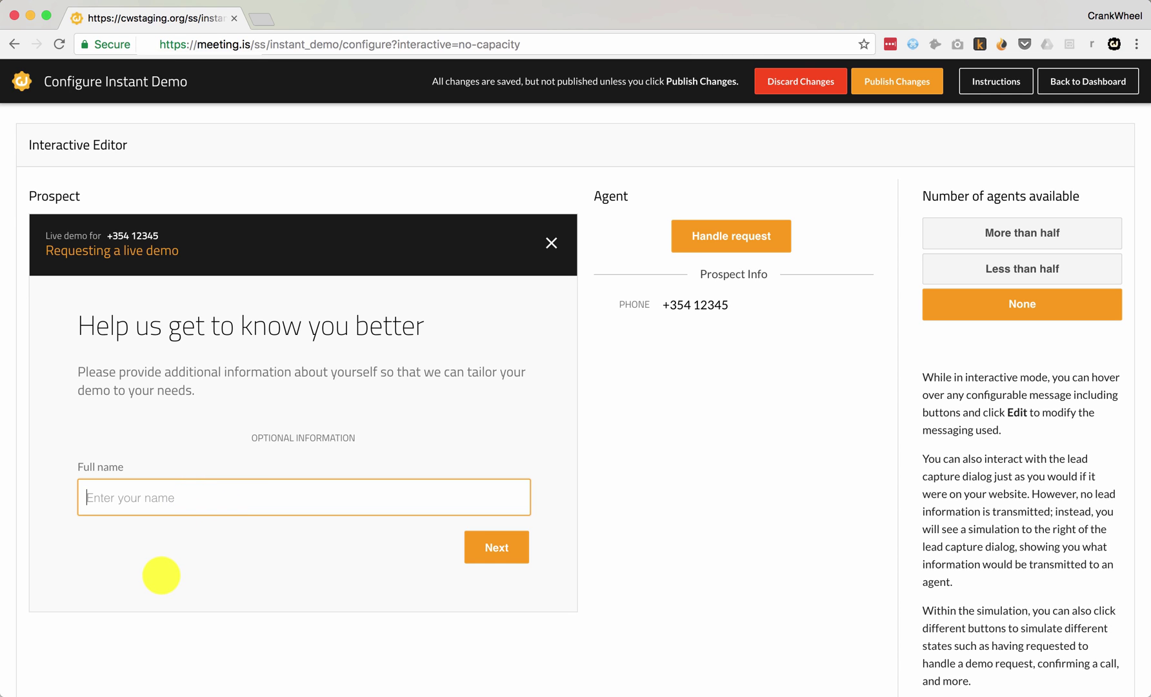
click(254, 629)
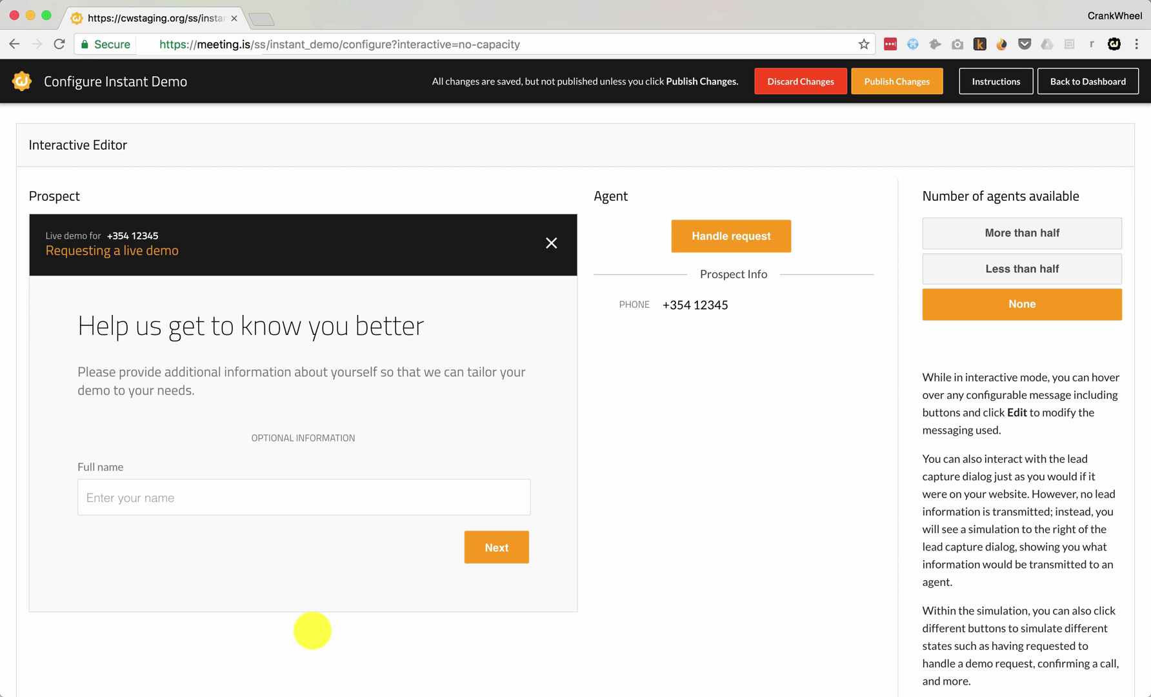
scroll(312, 630, down, 10)
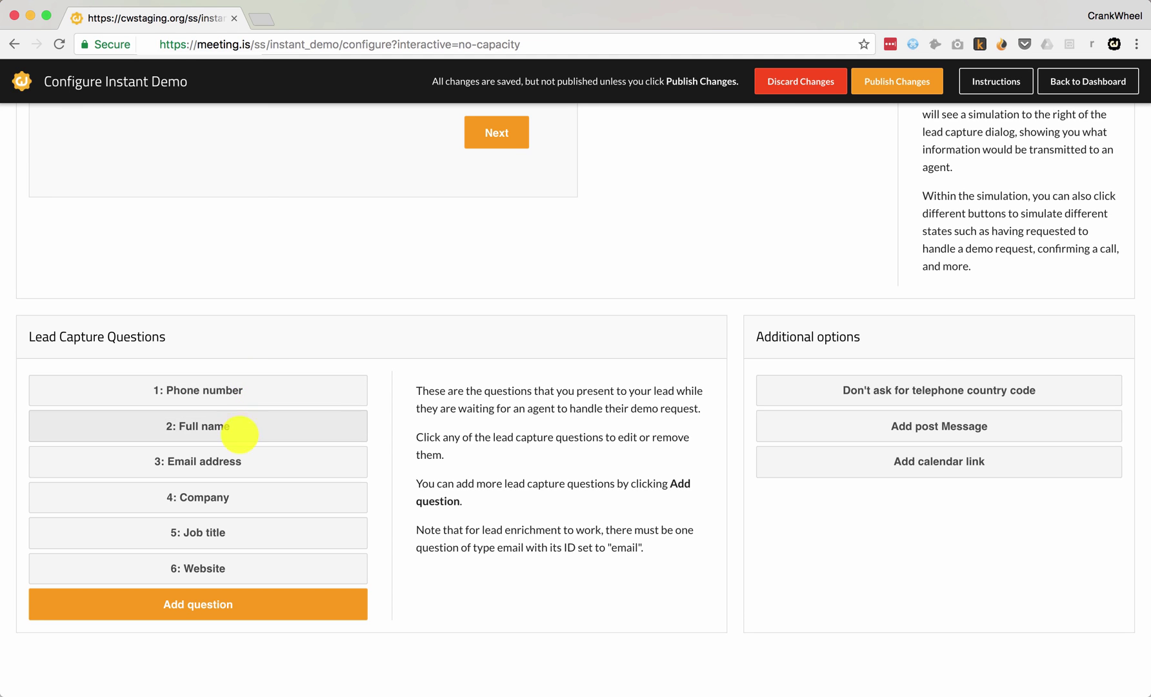
Remove the Full name, Company, Job title and Website questions, then start a new question.
mouse_move(513, 691)
click(270, 423)
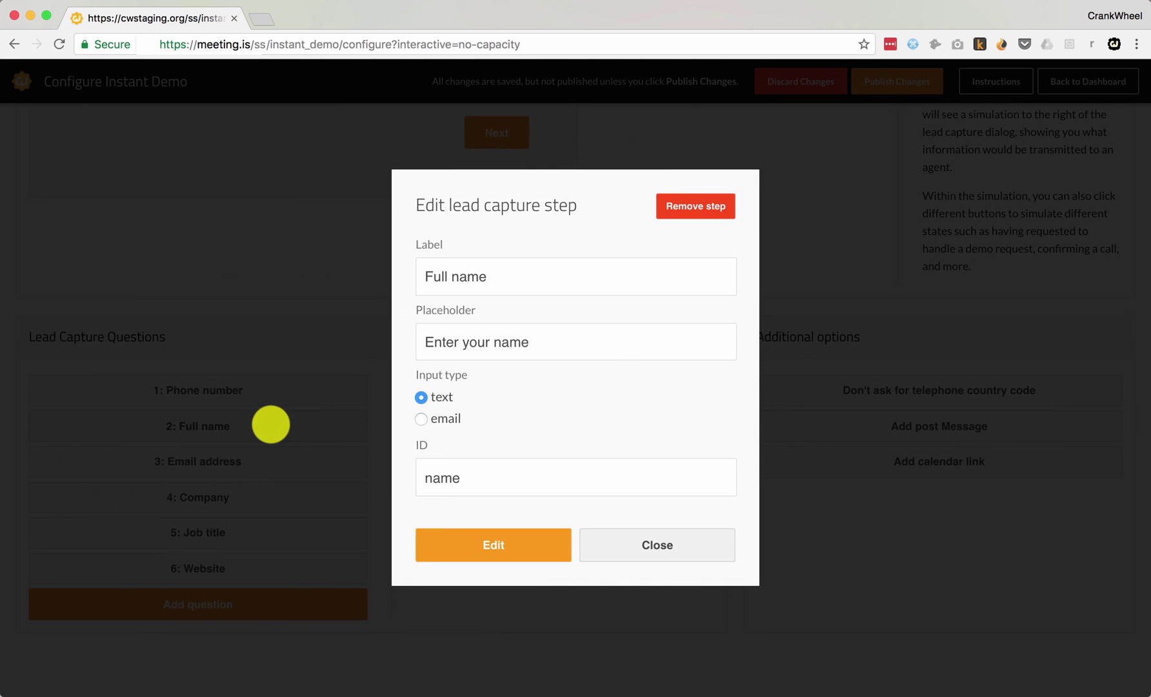
click(685, 206)
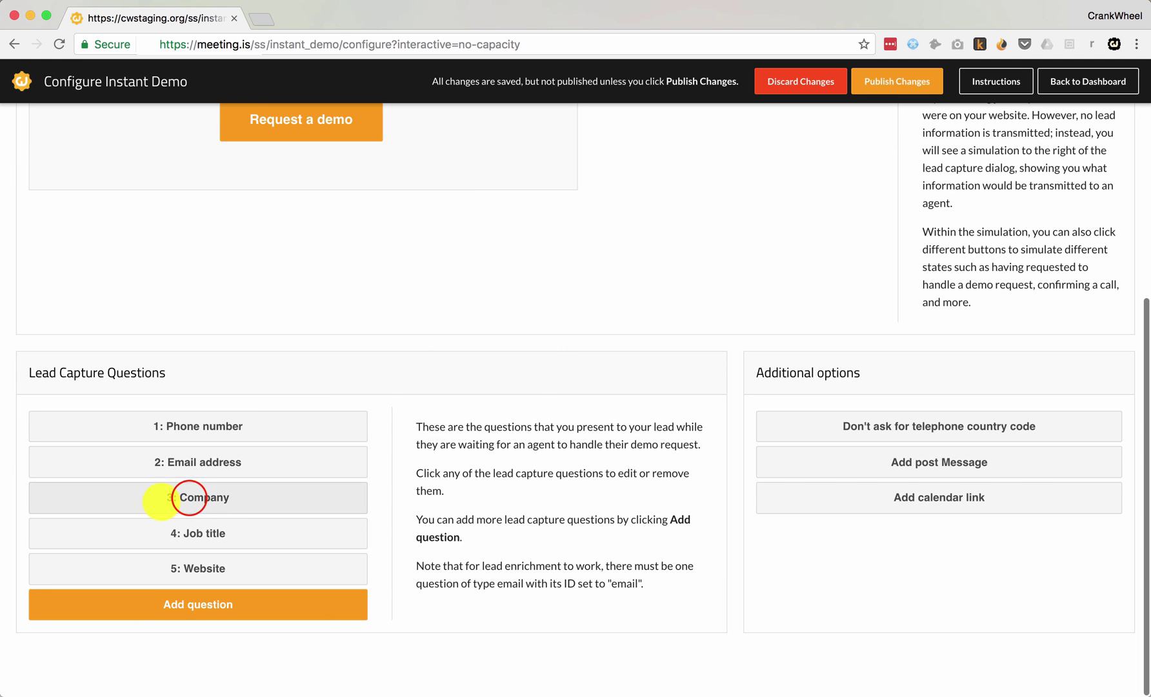
click(189, 497)
click(688, 198)
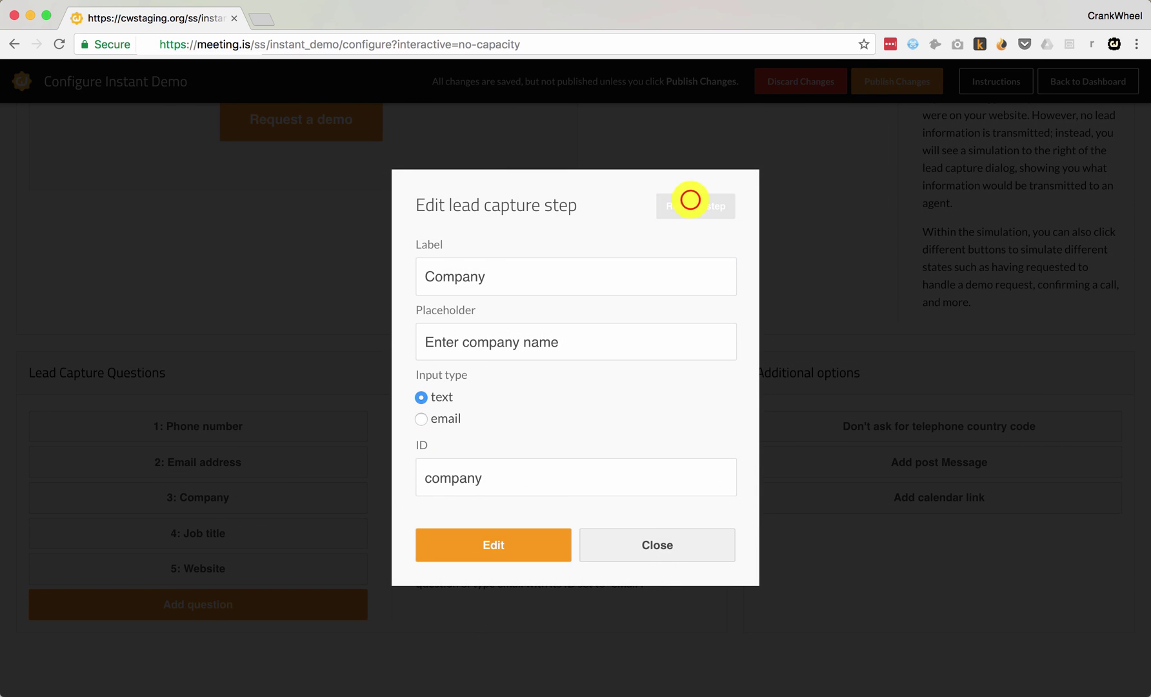
click(183, 513)
click(701, 199)
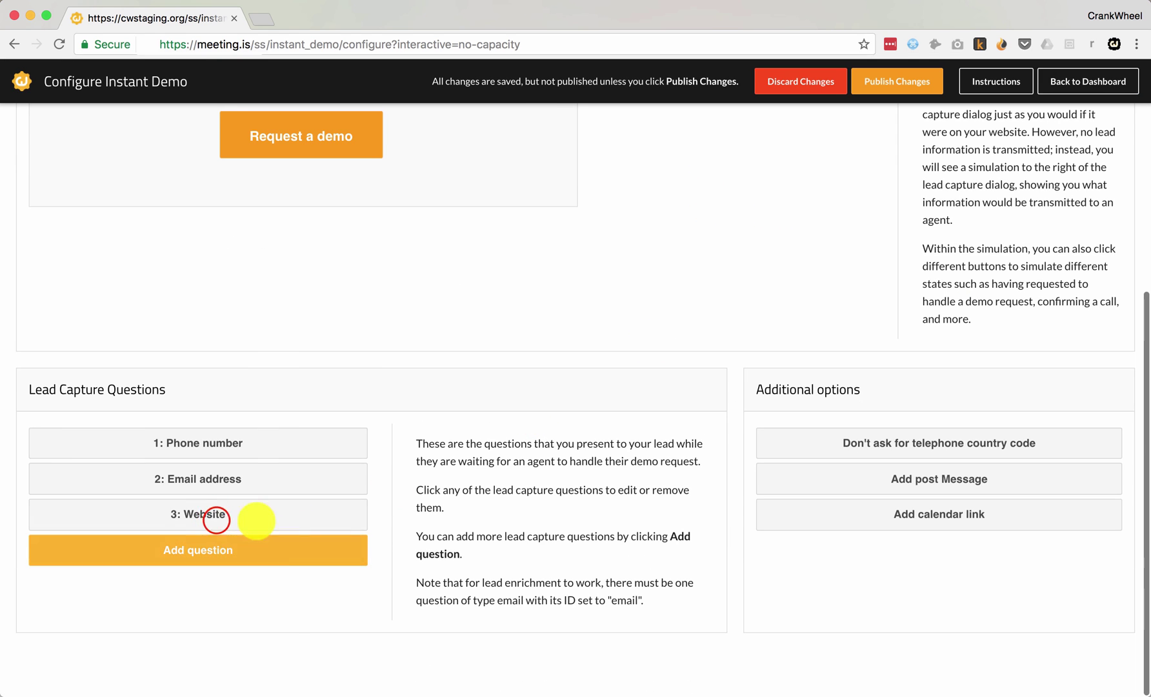
click(216, 519)
click(696, 202)
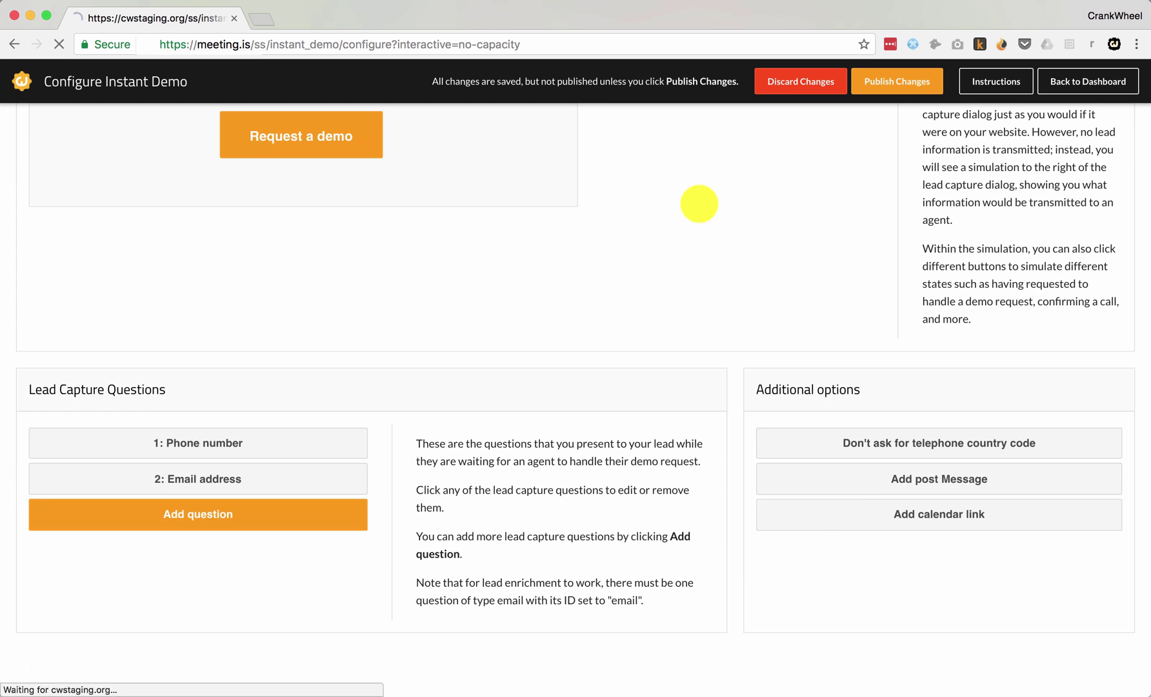
click(198, 514)
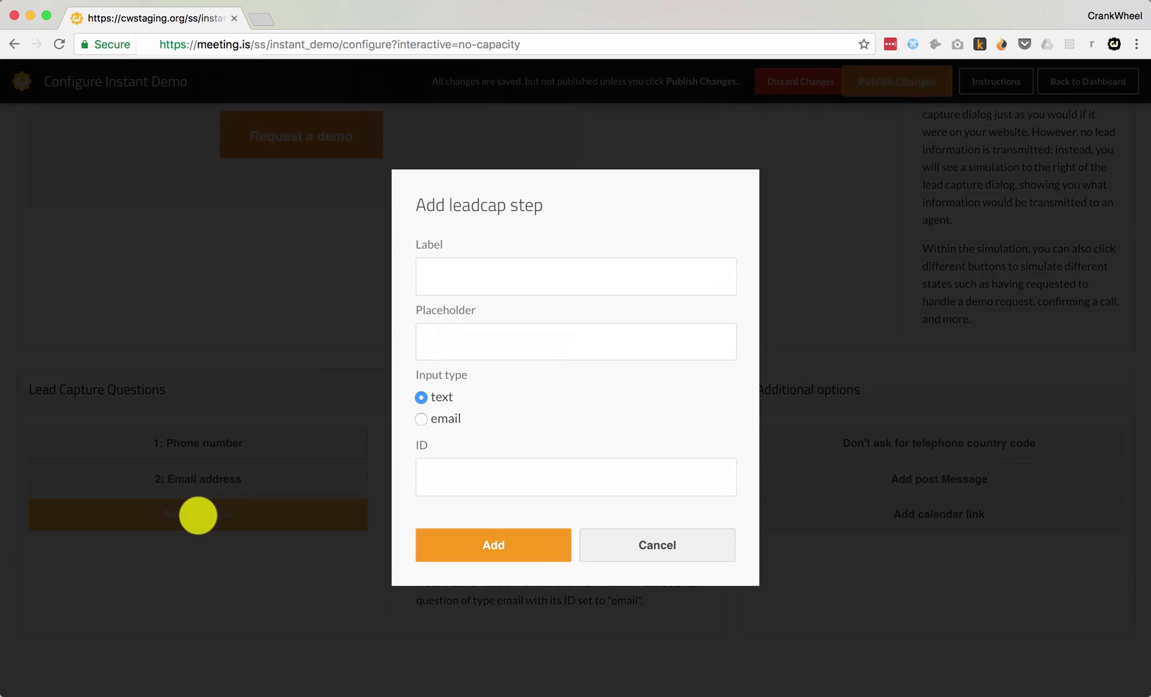
Add question 'How large is your company?' with placeholder 'Enter your number of employees' and ID companysize.
click(453, 277)
text(How large is your company?)
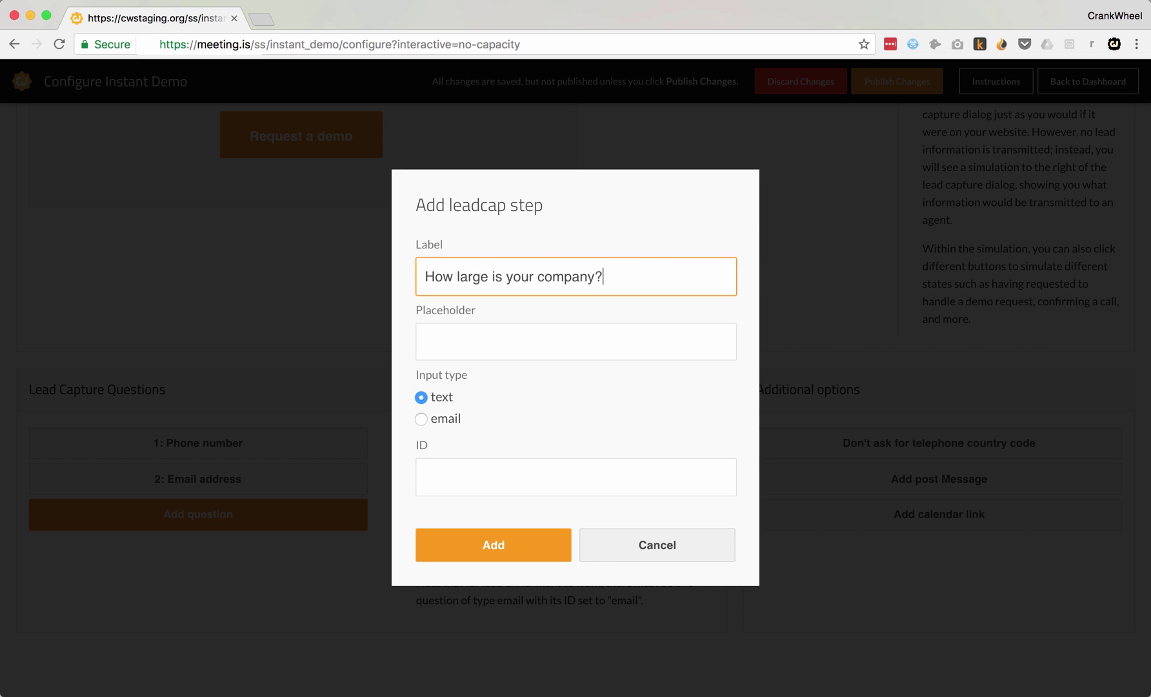
click(451, 341)
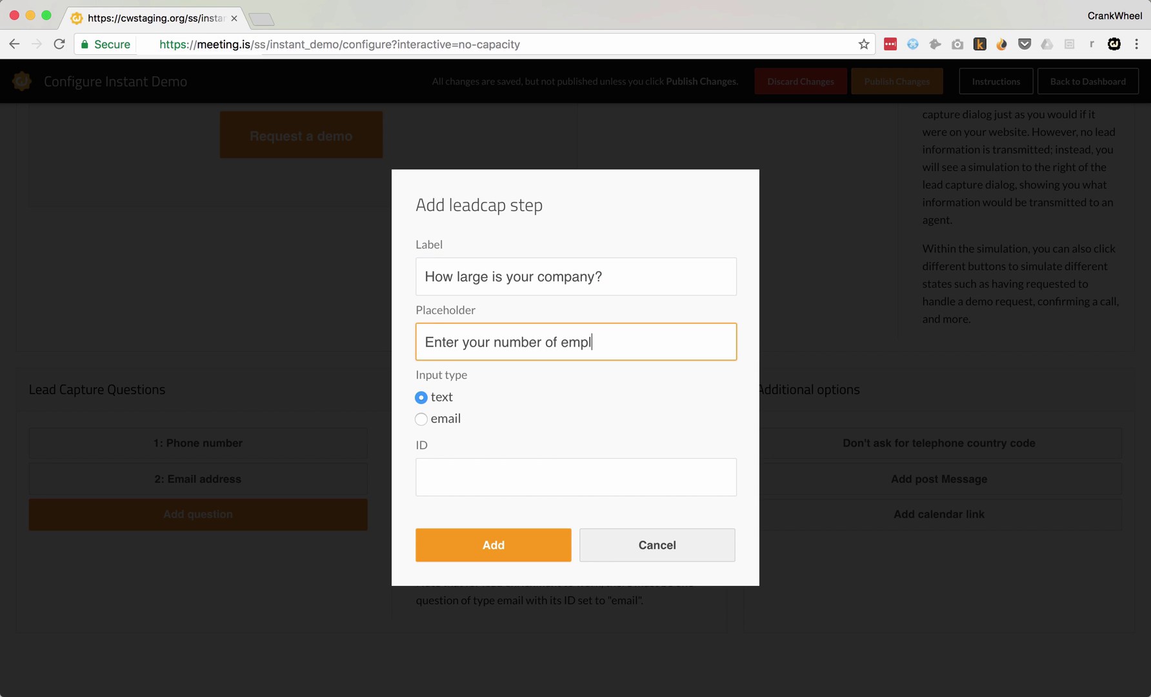
click(448, 466)
text(companysize)
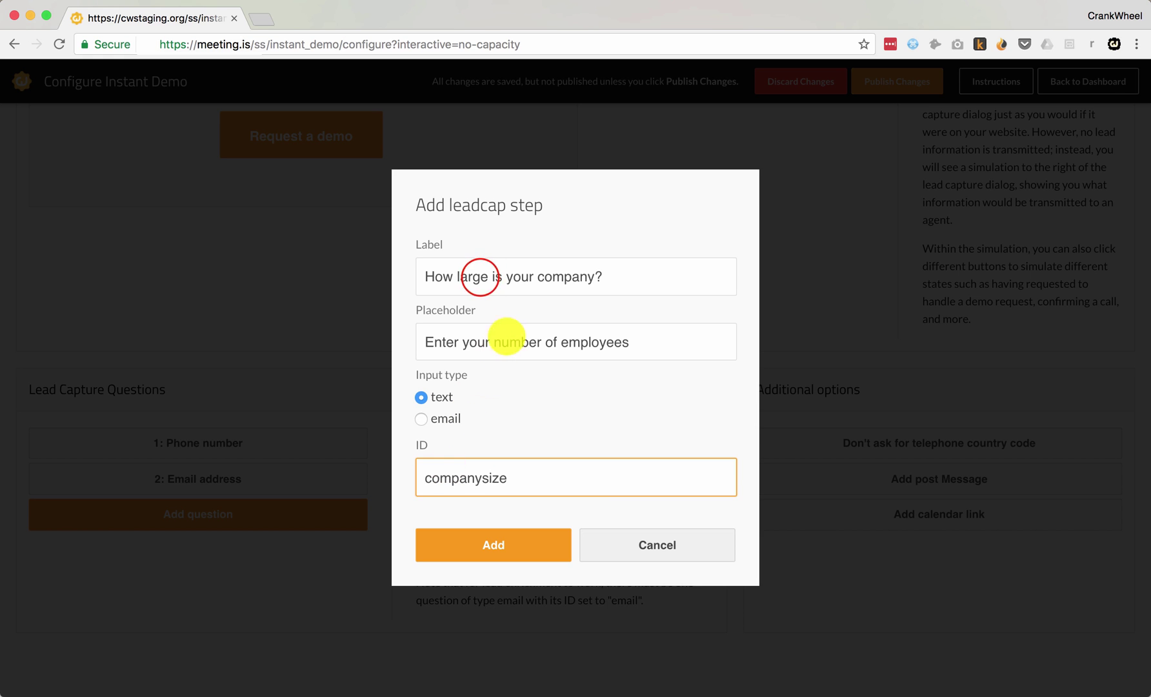
click(478, 275)
key(super+a)
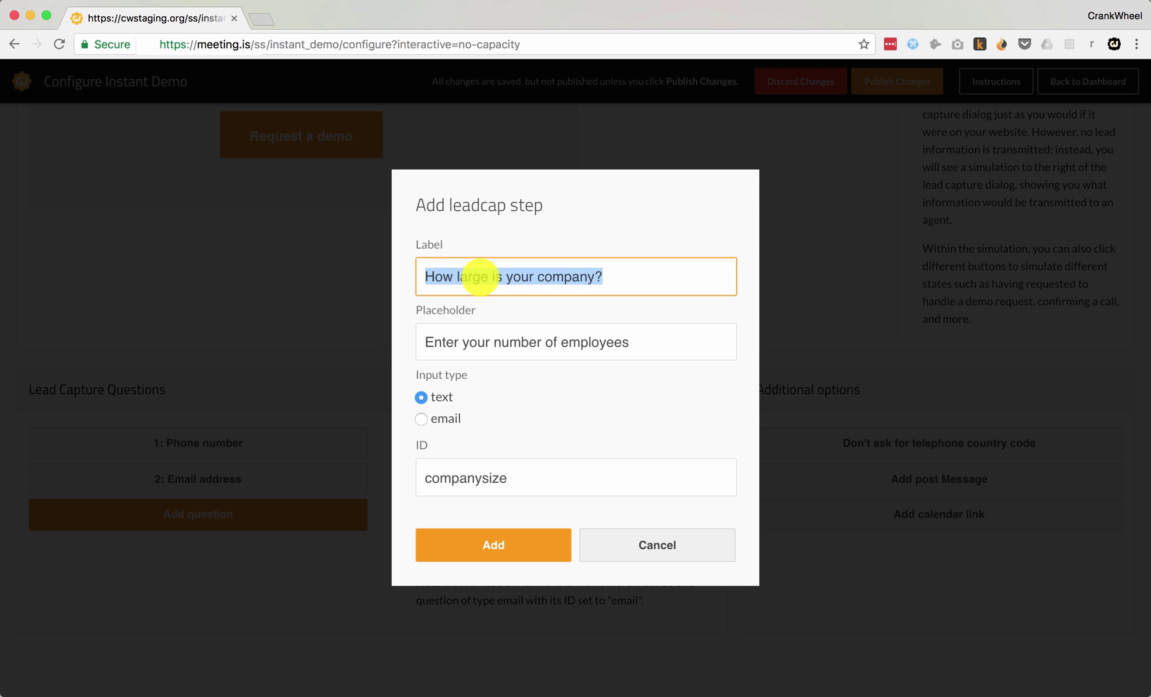
click(483, 344)
key(super+a)
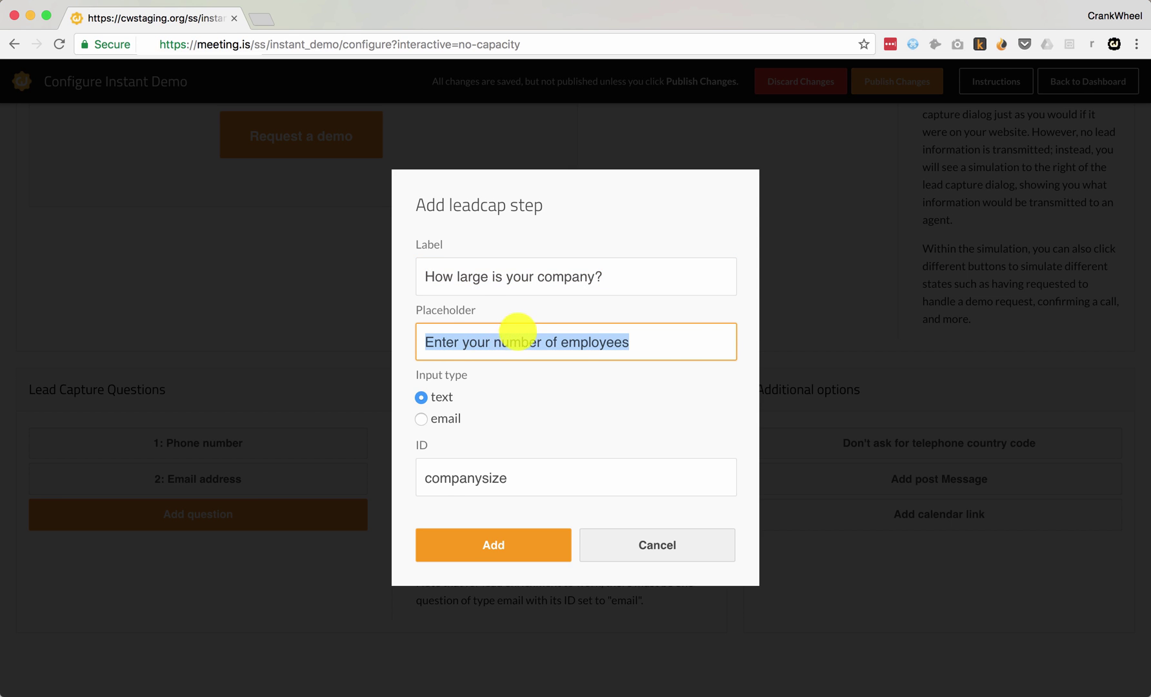
double_click(435, 479)
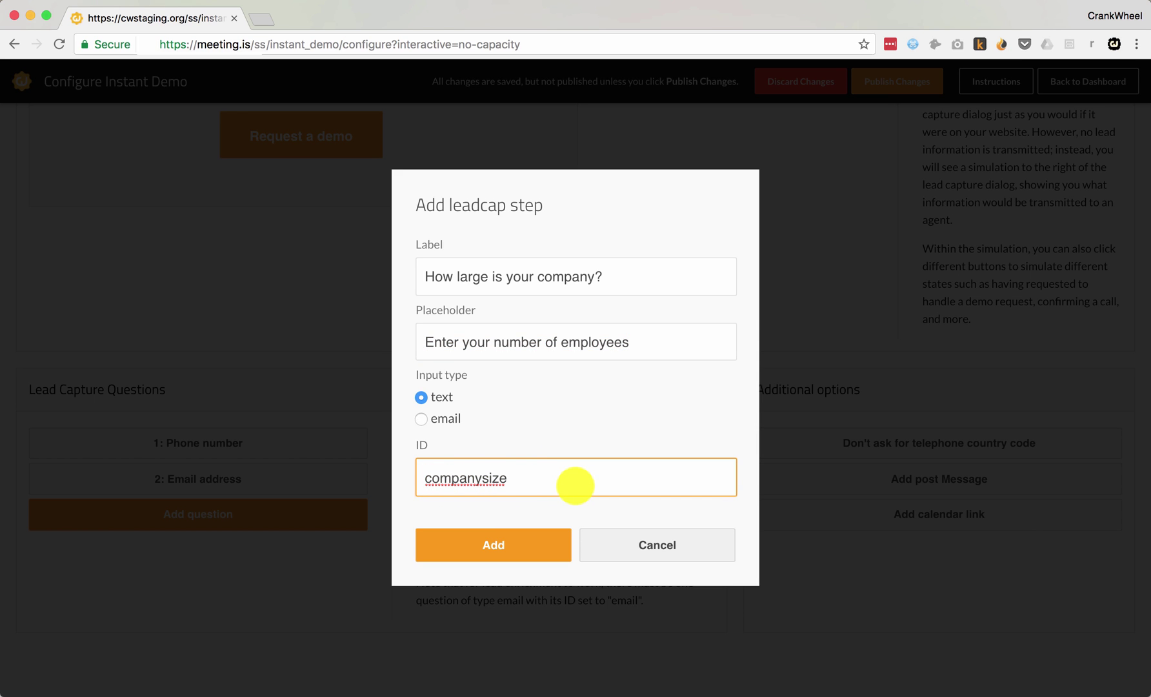
click(483, 545)
scroll(354, 319, up, 6)
Request a demo again with the test phone number.
click(206, 423)
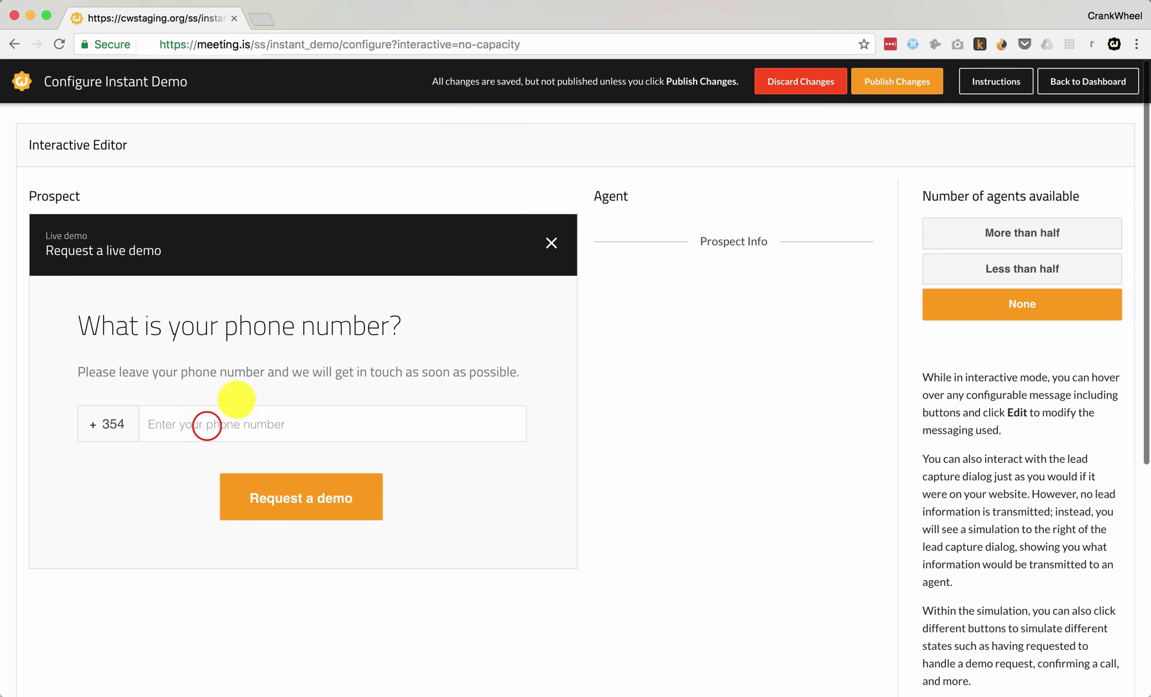
text(12345)
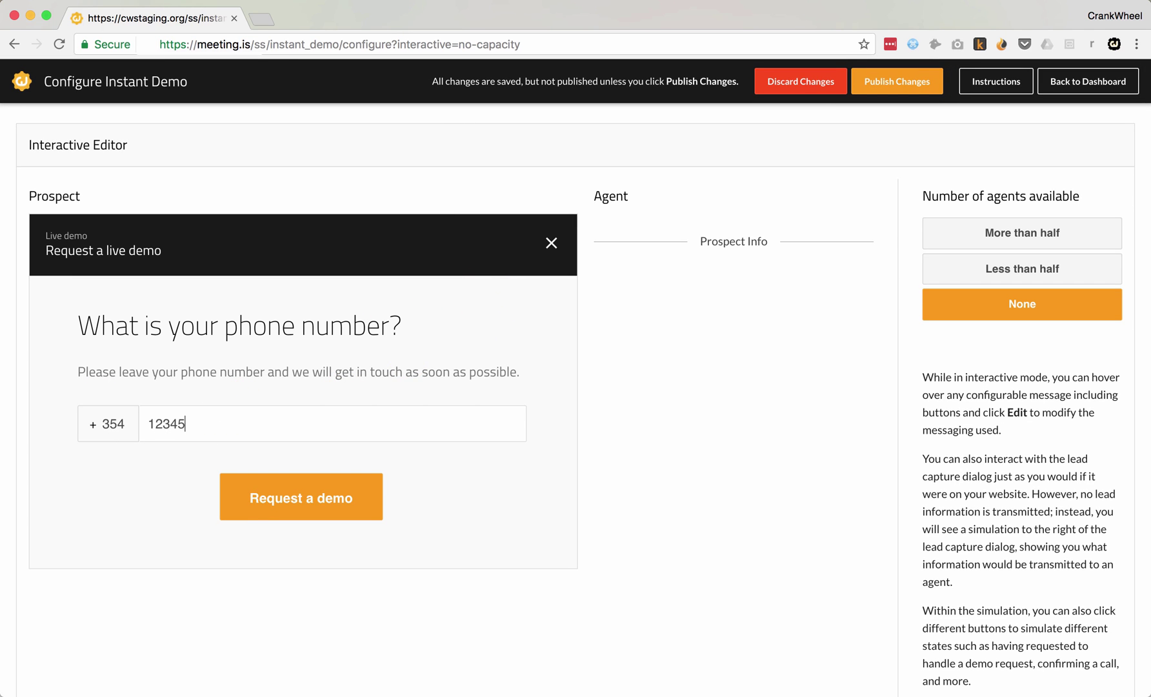
click(222, 501)
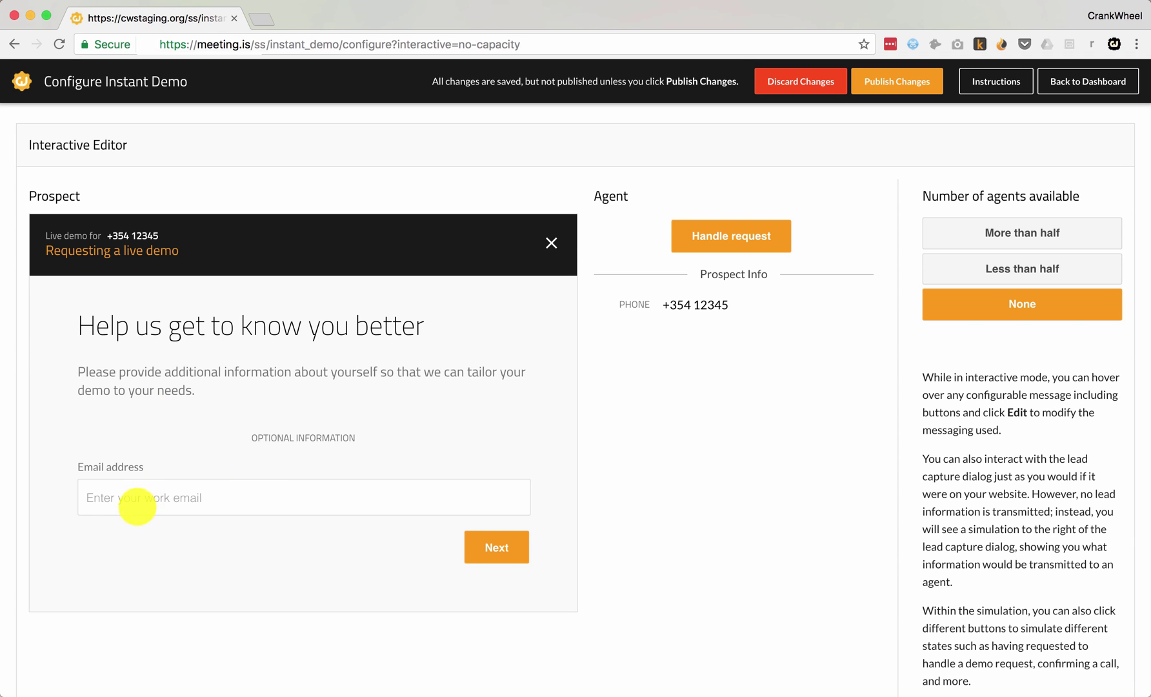
Answer the lead form with an email address and company size 20.
click(146, 498)
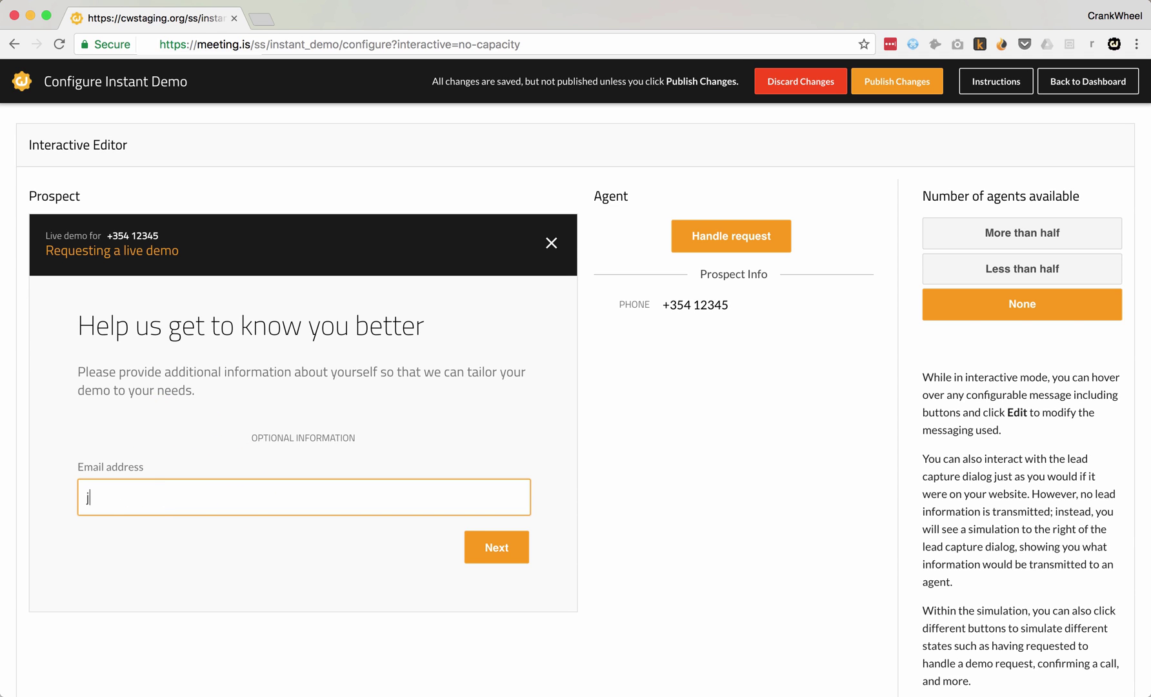
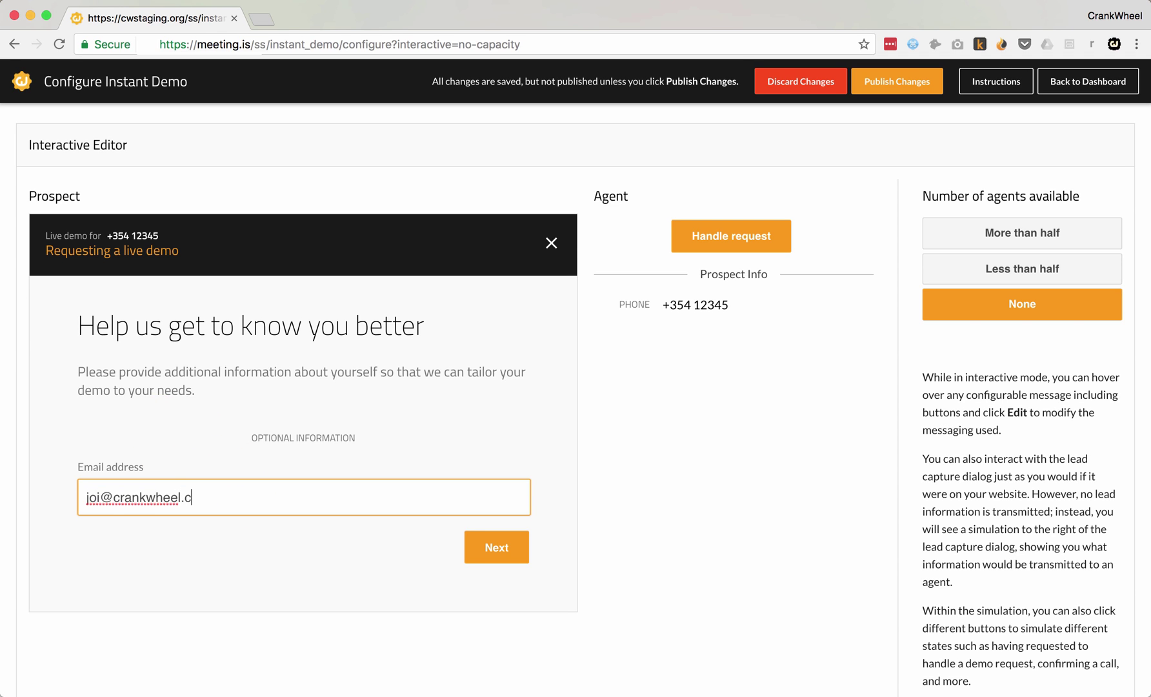
click(475, 549)
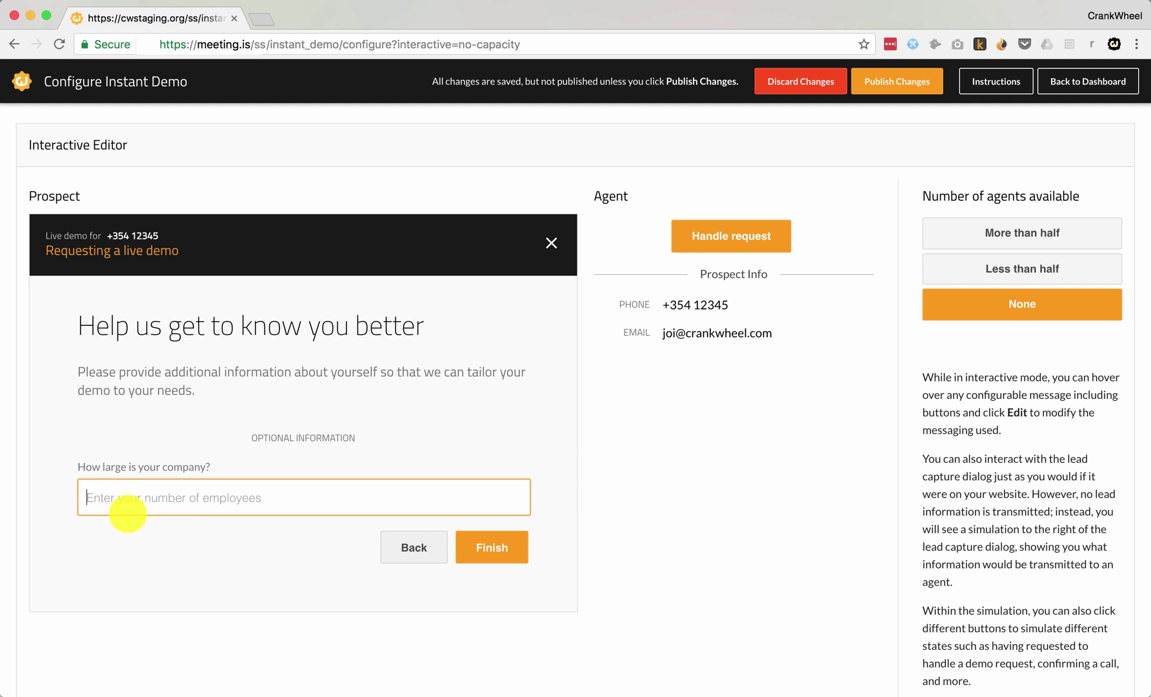
text(20)
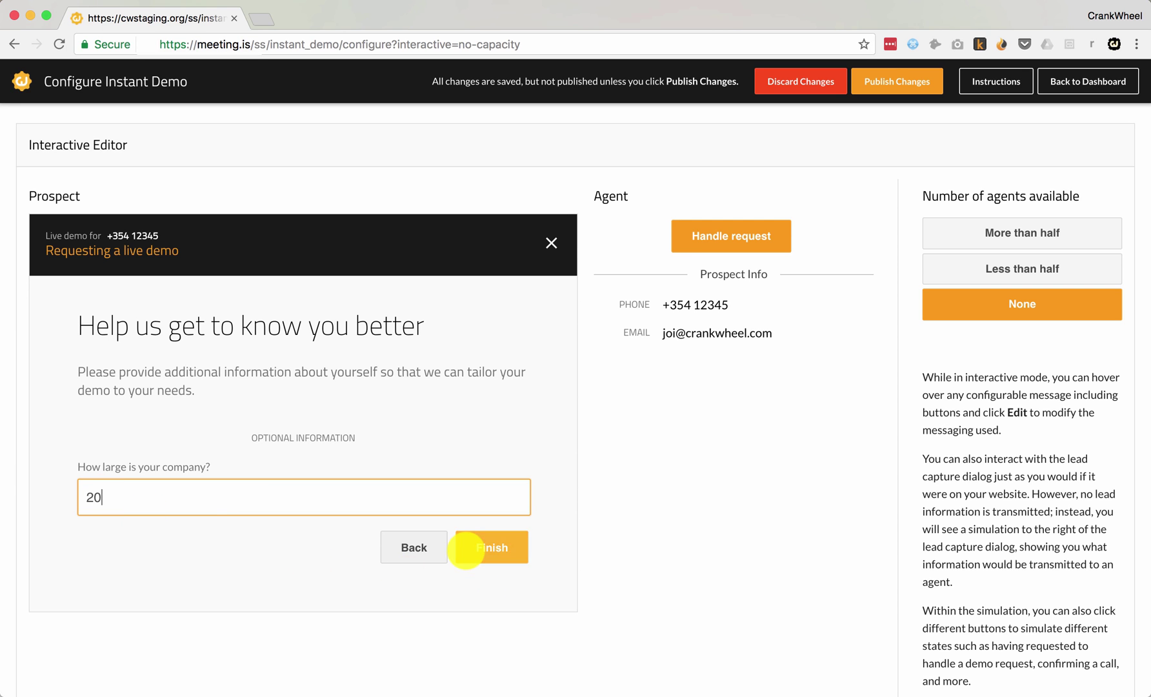
click(481, 548)
scroll(638, 583, down, 3)
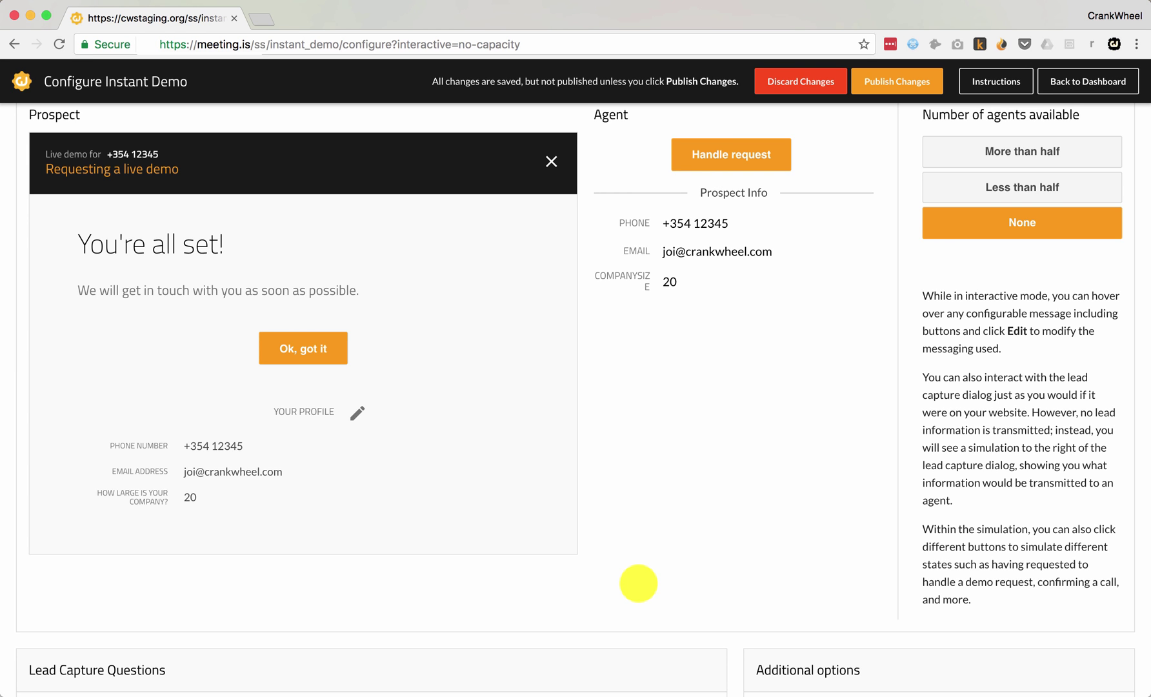
scroll(638, 582, down, 10)
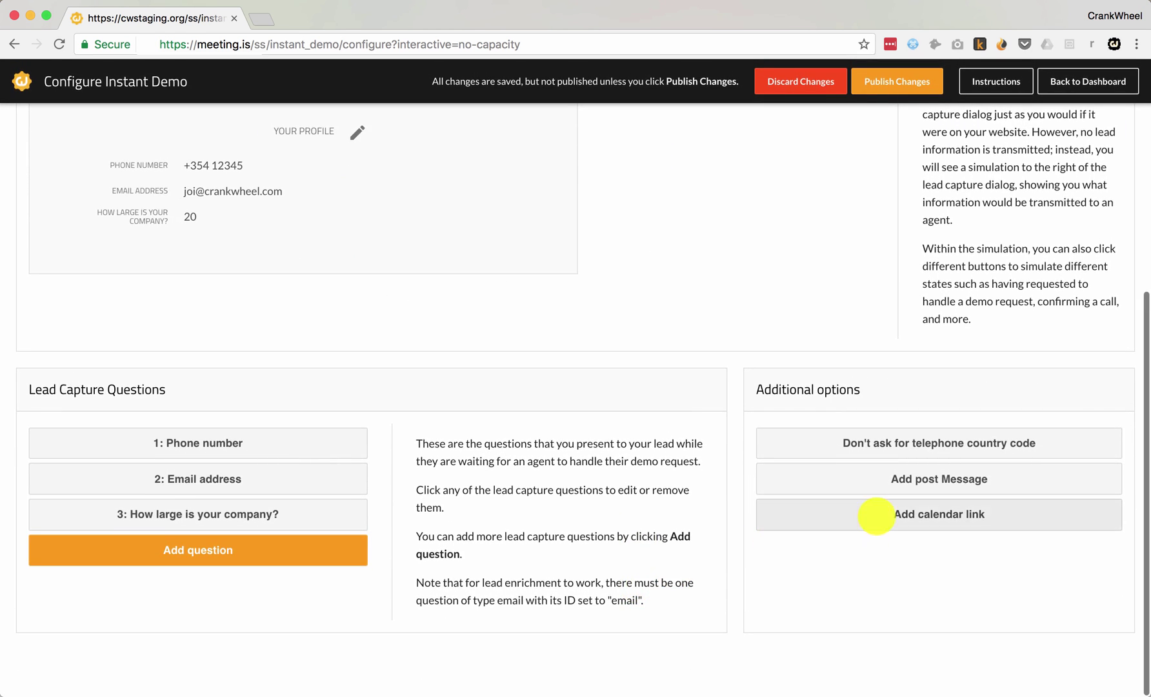
scroll(615, 312, up, 3)
scroll(616, 312, up, 8)
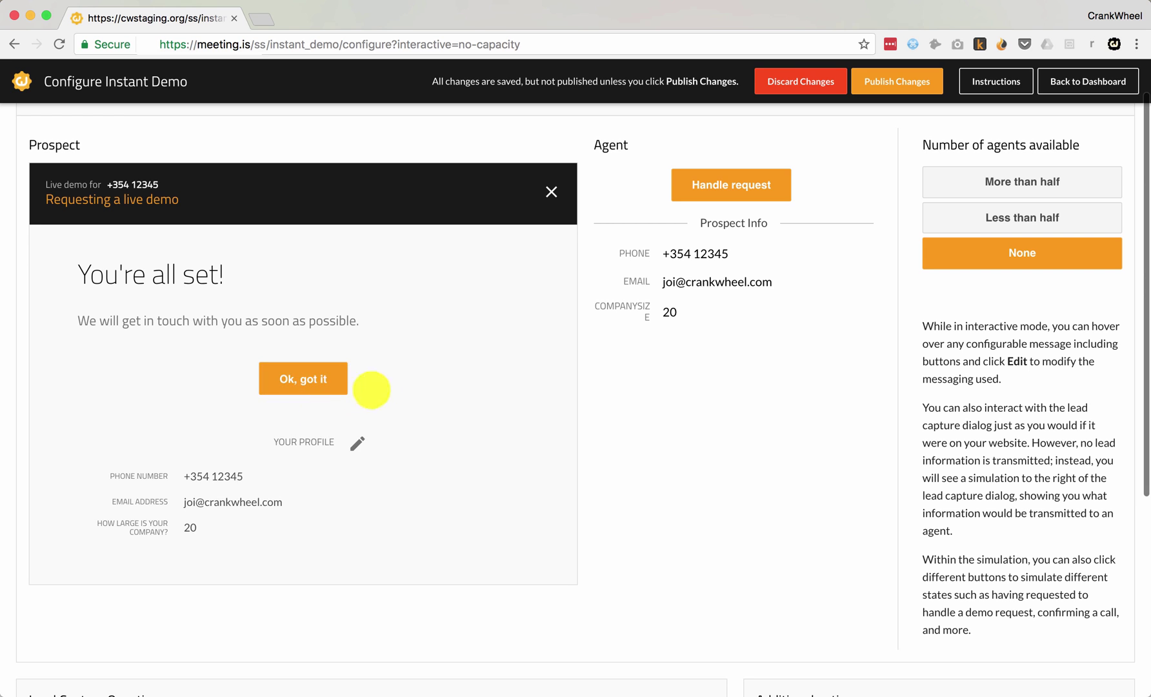
click(682, 590)
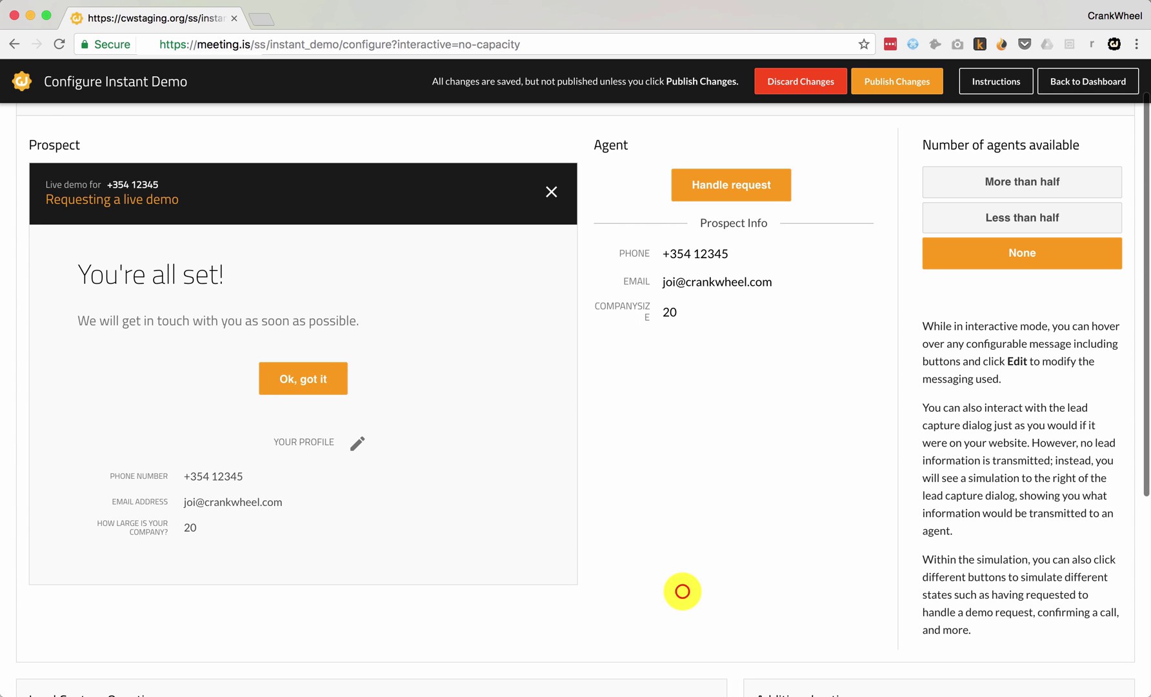
scroll(682, 591, down, 10)
click(921, 544)
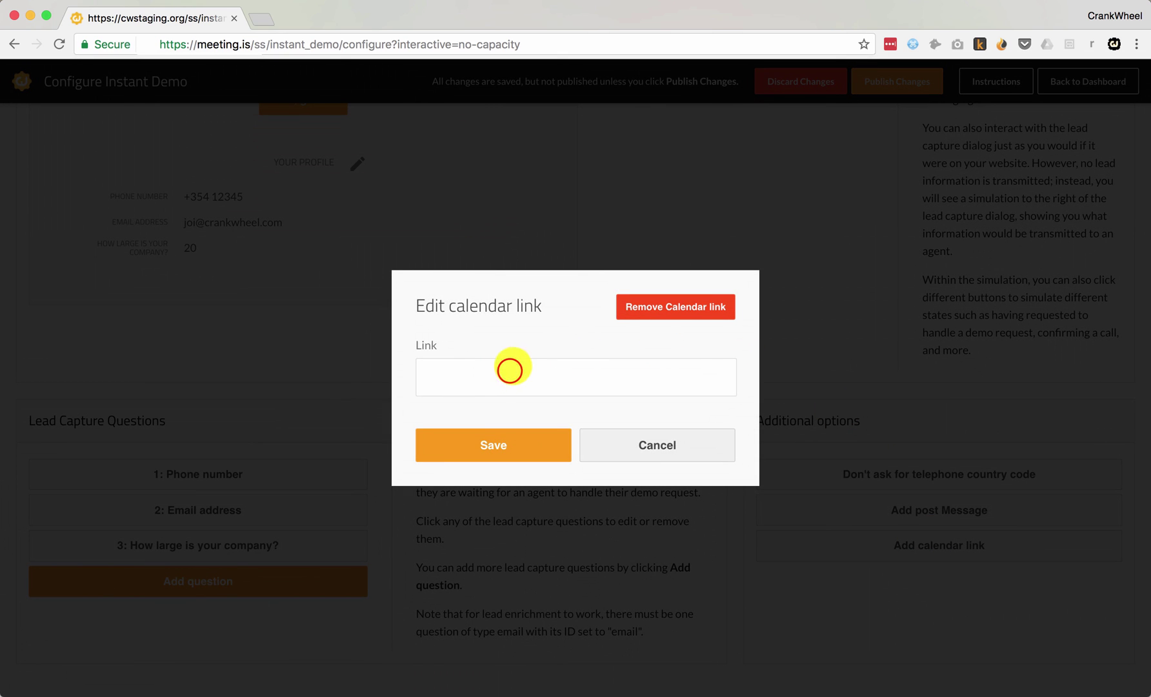
click(509, 370)
text(https://calendly.co)
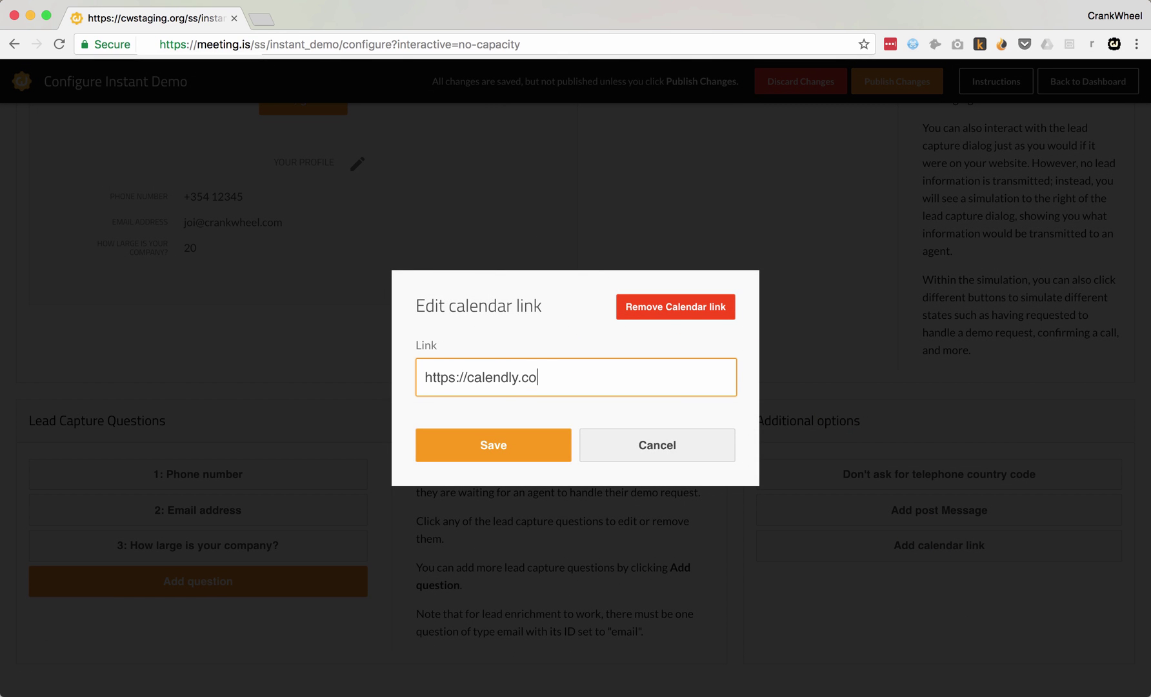
text(m/joisig/demo)
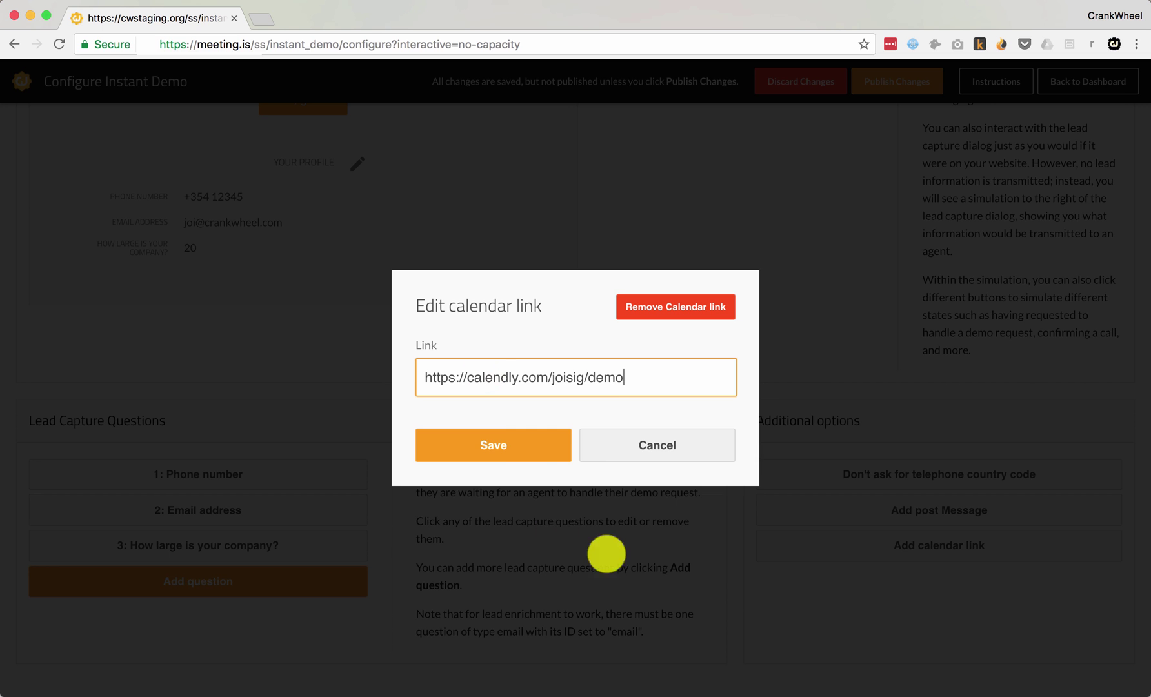
click(501, 444)
click(243, 415)
Submit only the test phone number, skipping the email and company-size questions.
text(12345)
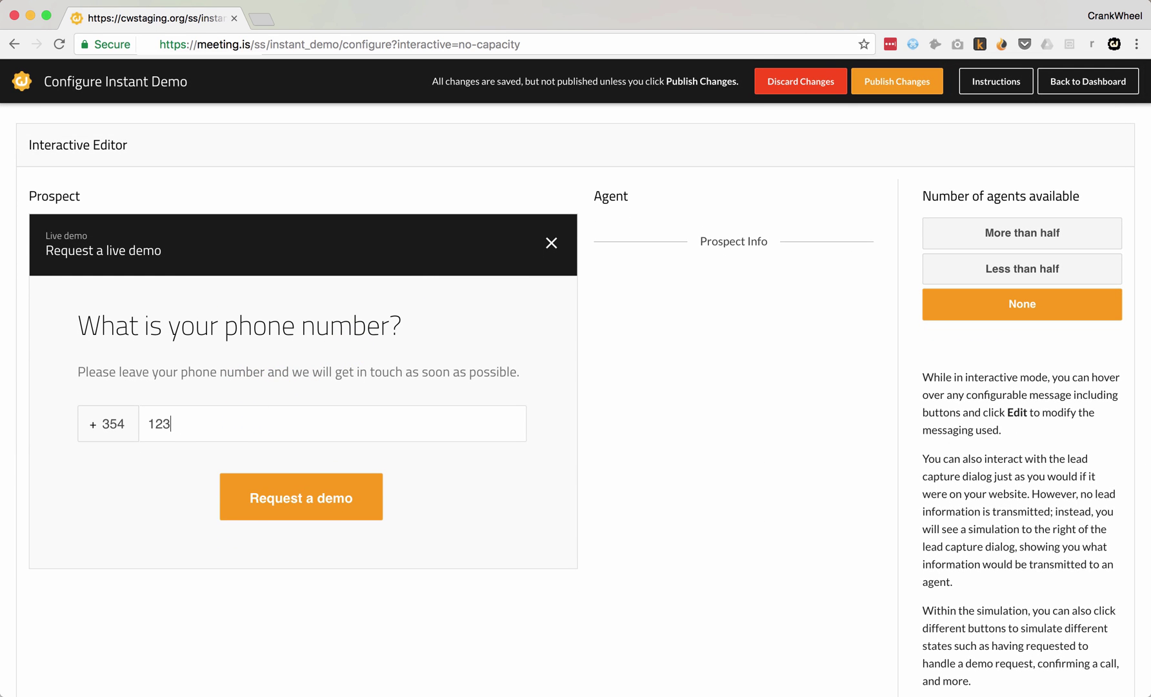
click(246, 508)
click(477, 549)
click(478, 554)
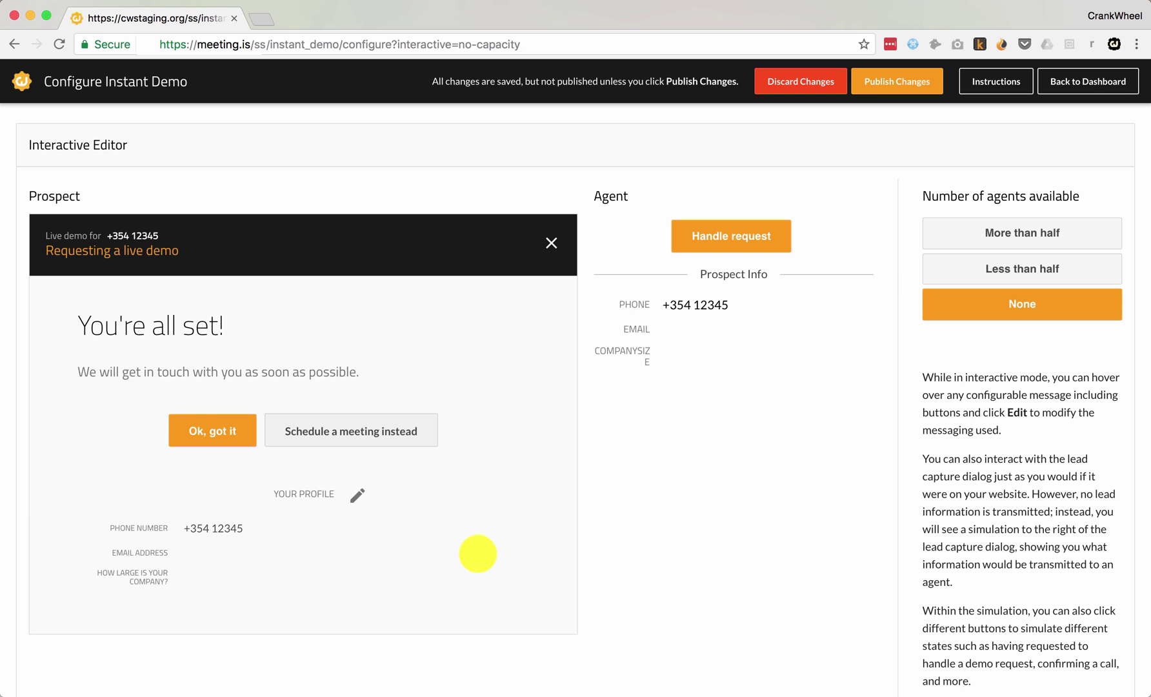
mouse_move(410, 431)
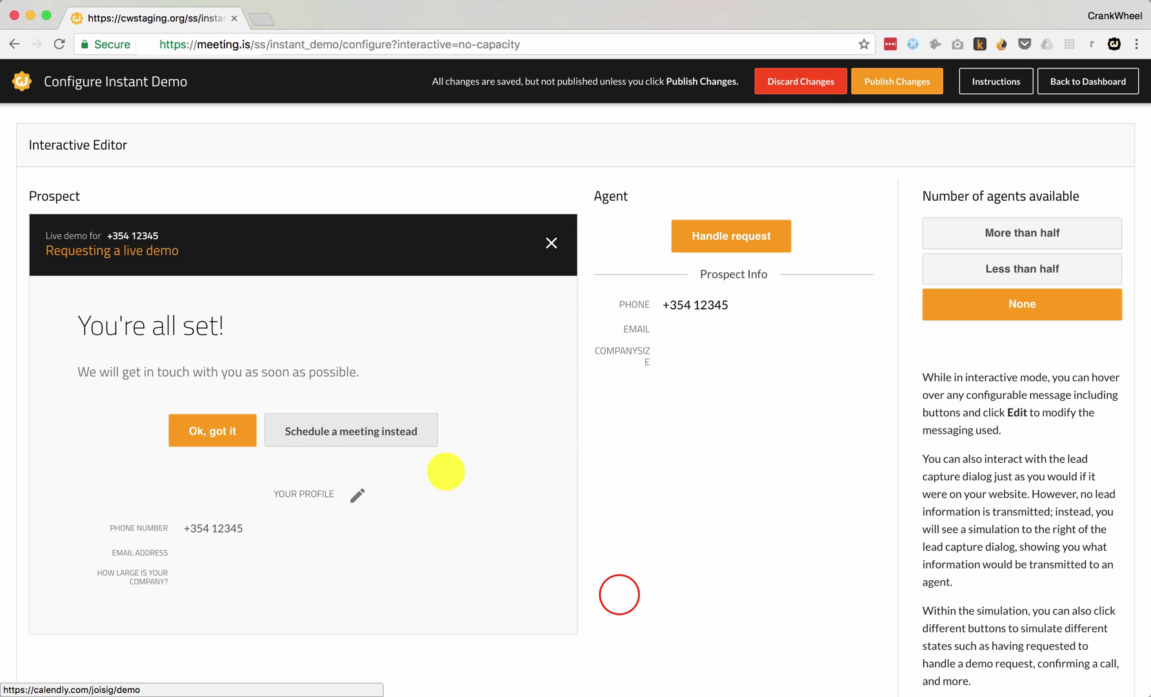
scroll(619, 593, down, 6)
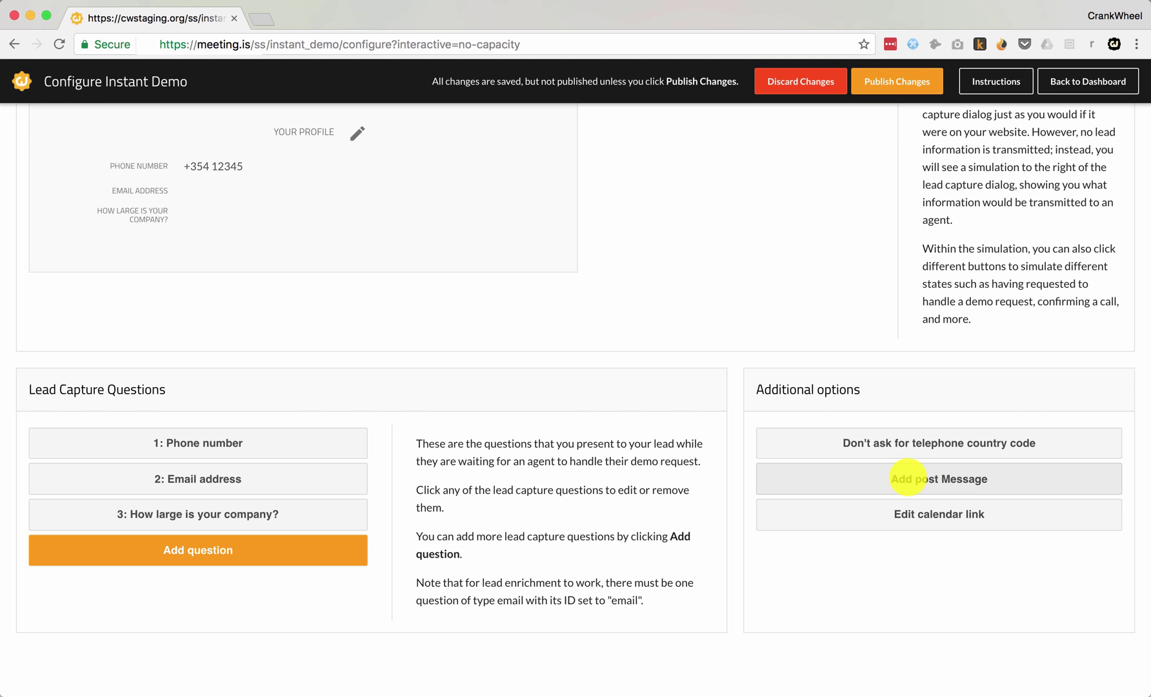
click(907, 478)
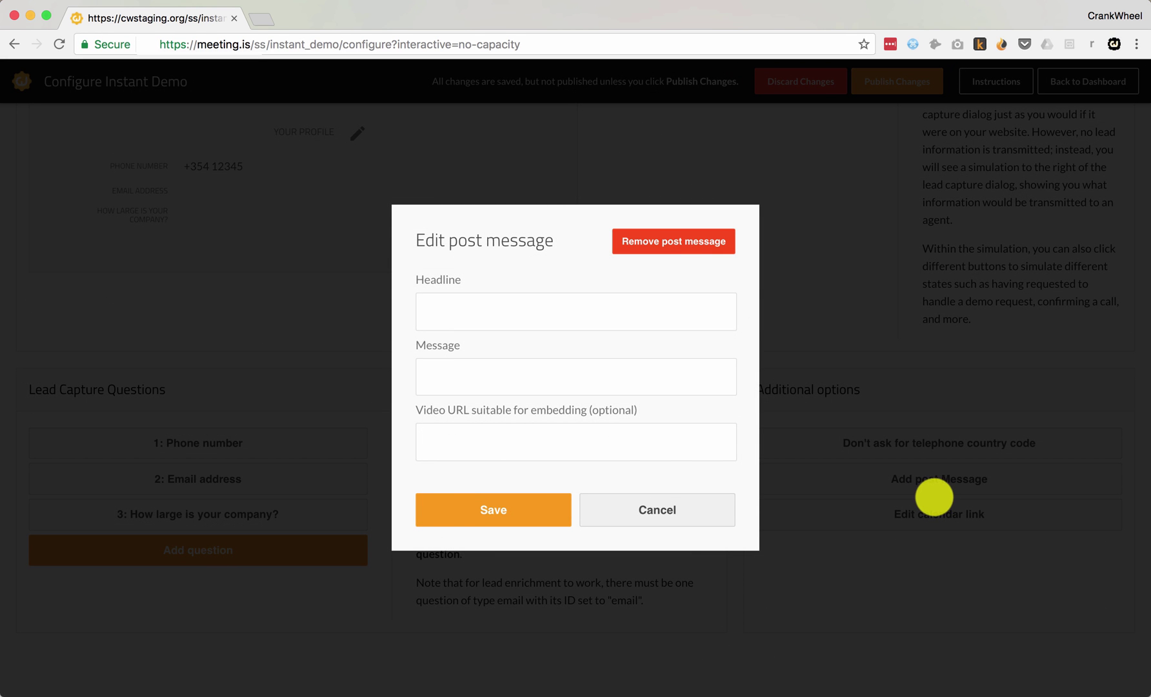
click(505, 298)
click(436, 373)
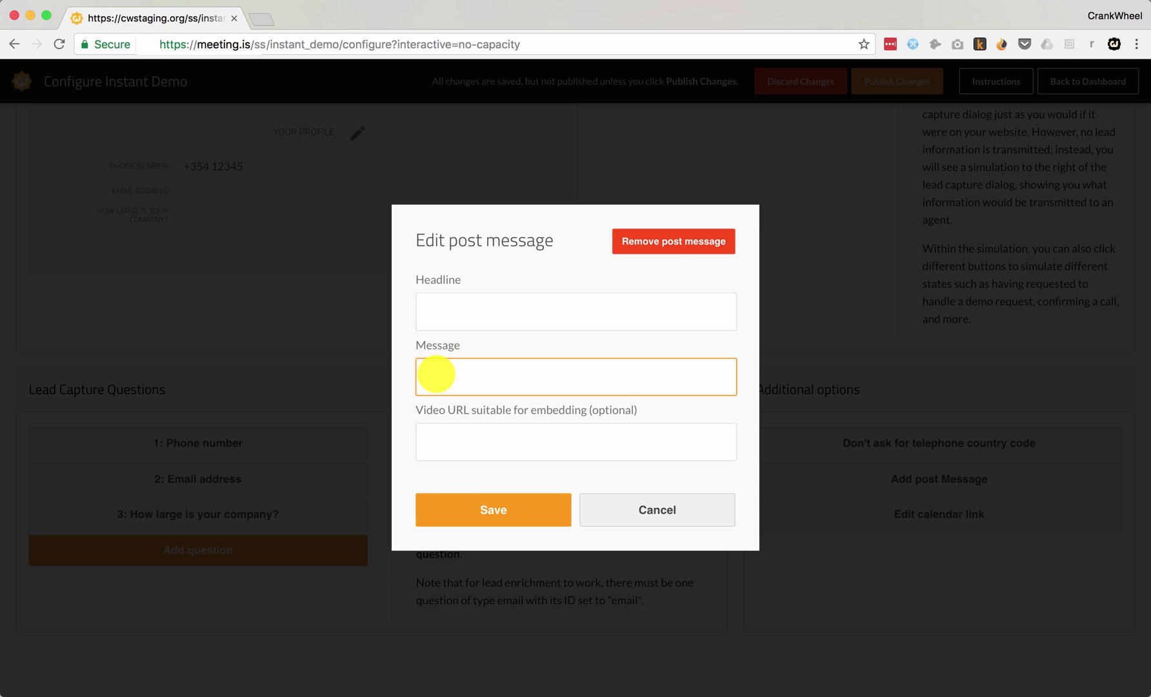
click(464, 316)
click(436, 380)
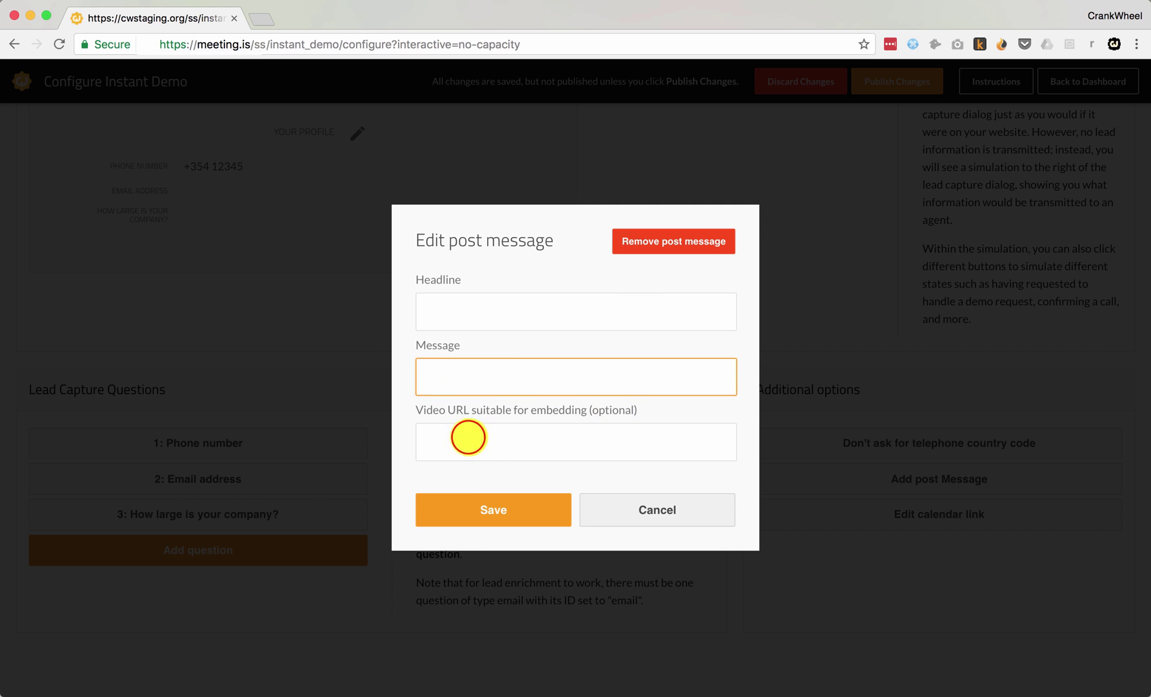
click(467, 437)
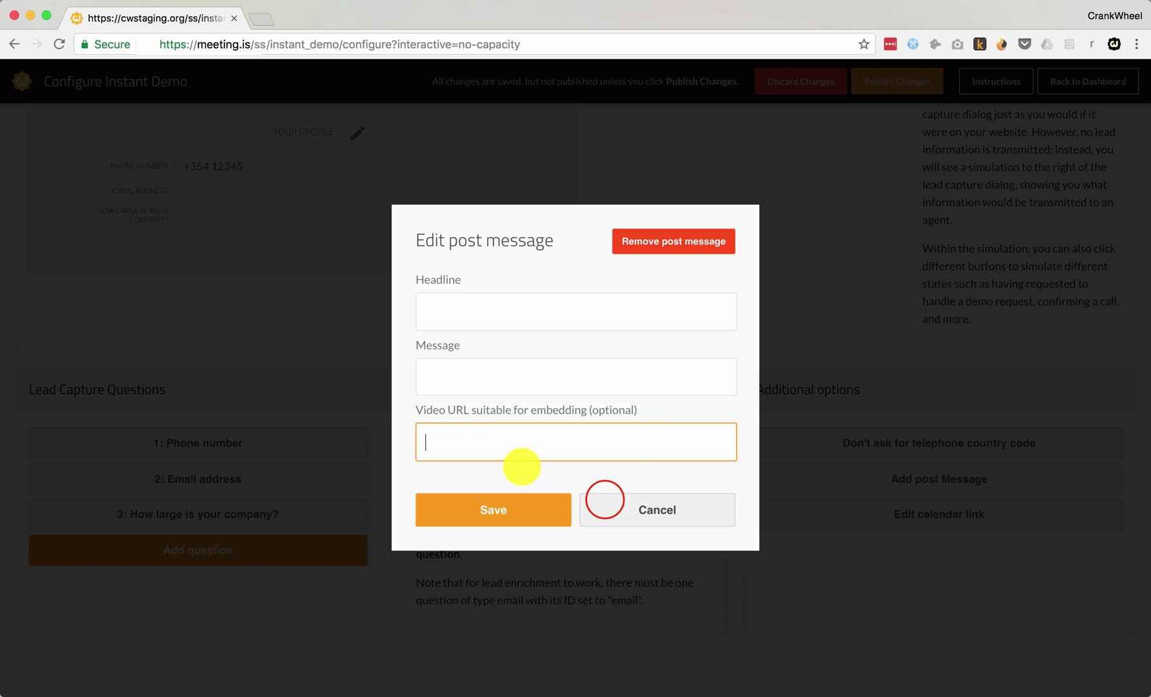
click(604, 496)
Turn off the telephone country code option and try the preview's phone field without a prefix.
scroll(857, 392, up, 4)
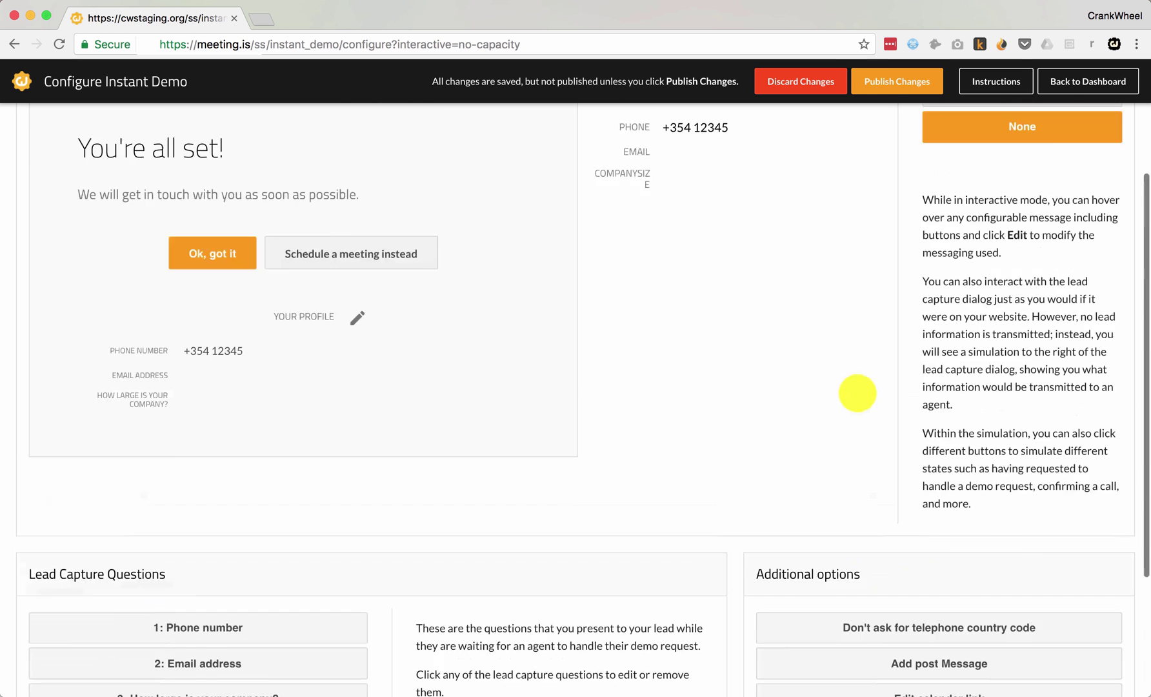
scroll(800, 607, down, 2)
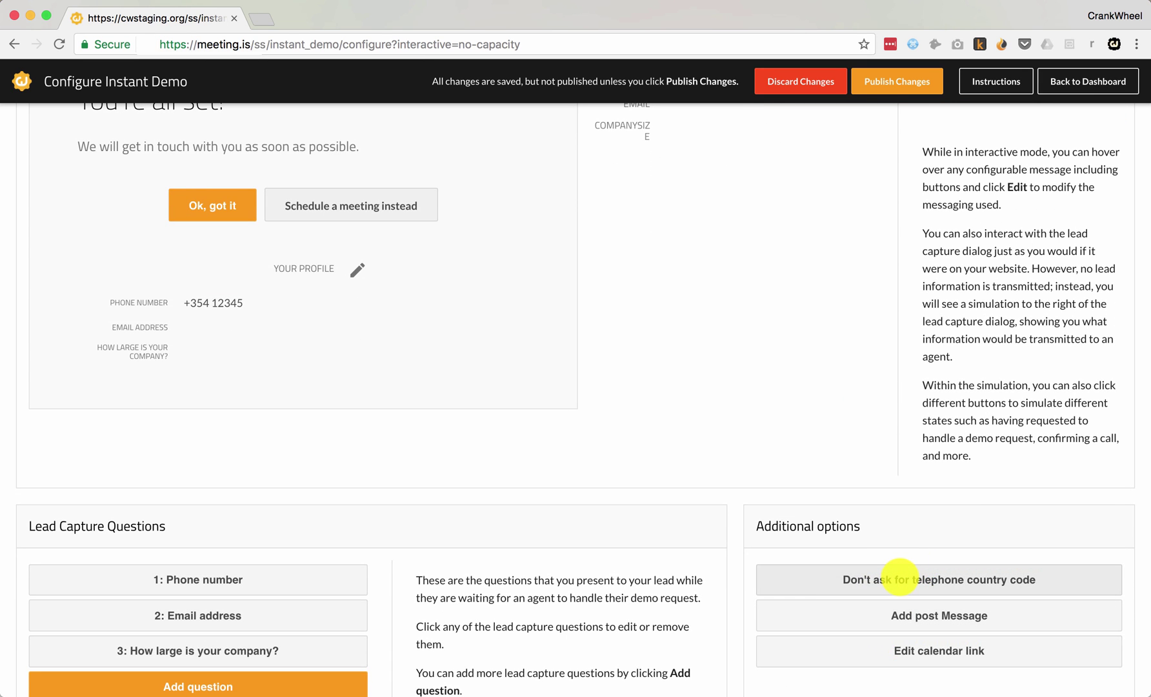
click(816, 583)
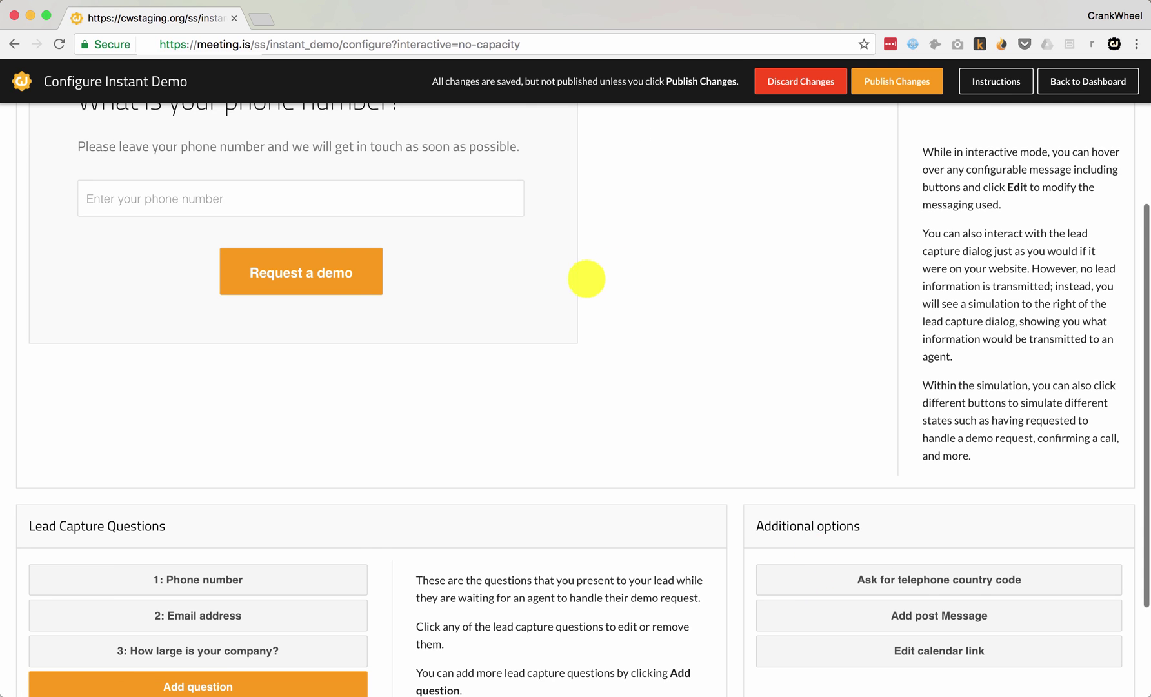
scroll(584, 277, up, 5)
click(132, 420)
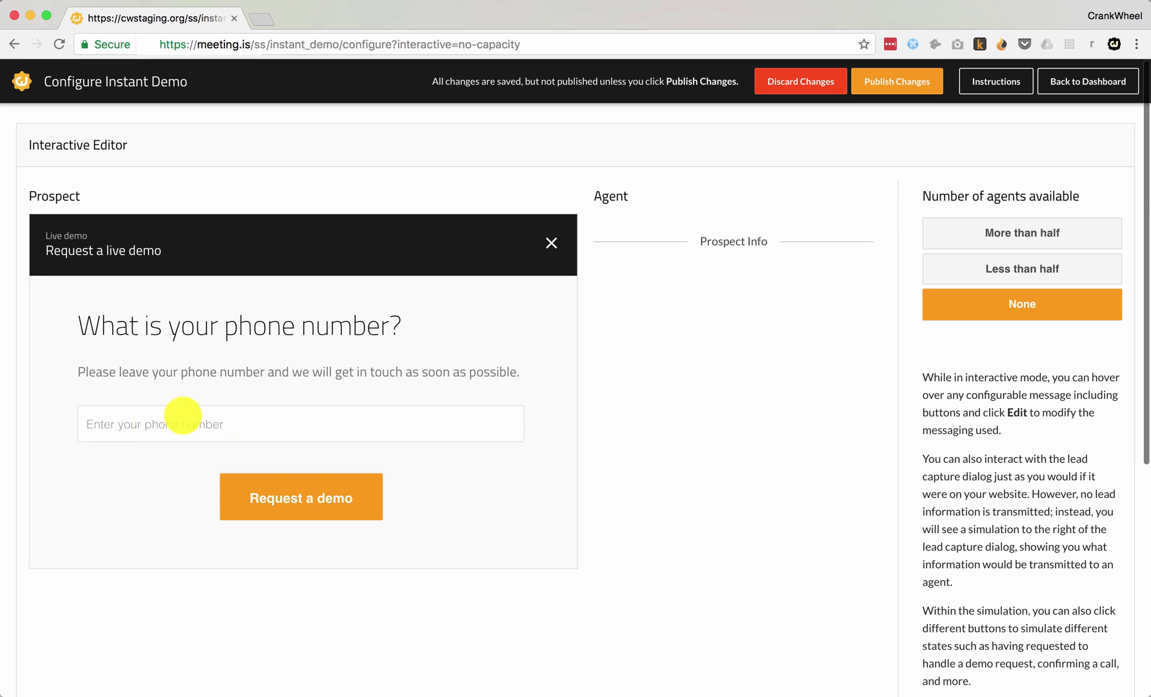
Re-enable asking for the telephone country code and check the +354 prefix in the preview's phone field.
scroll(706, 527, down, 5)
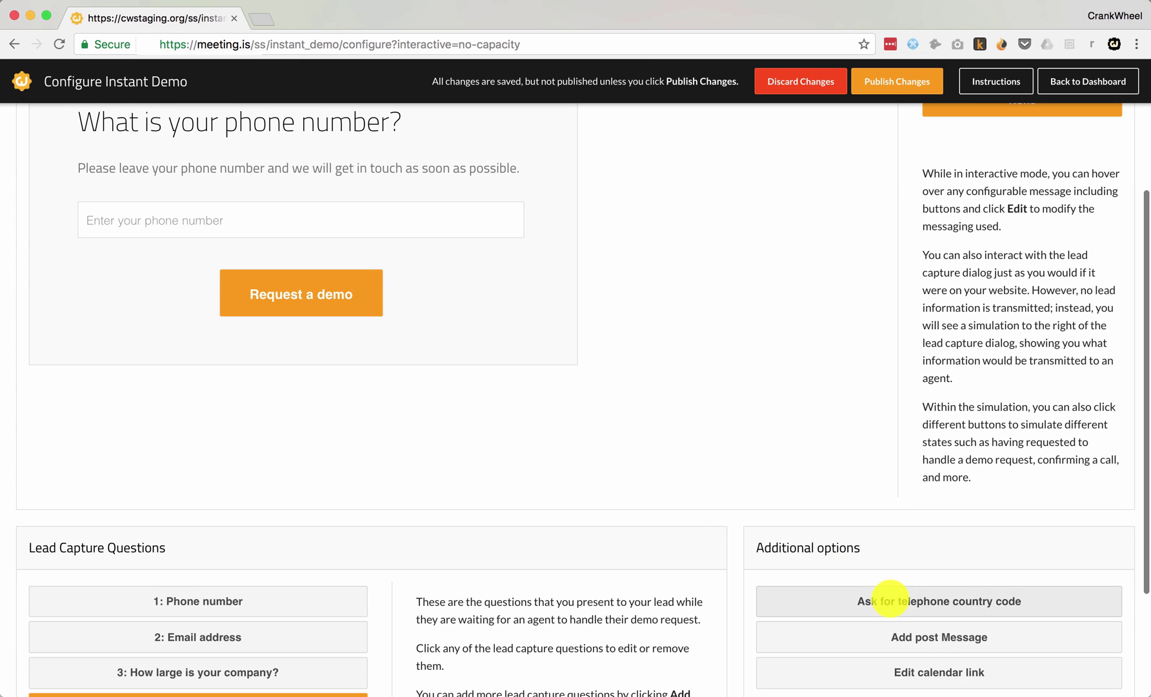
click(890, 600)
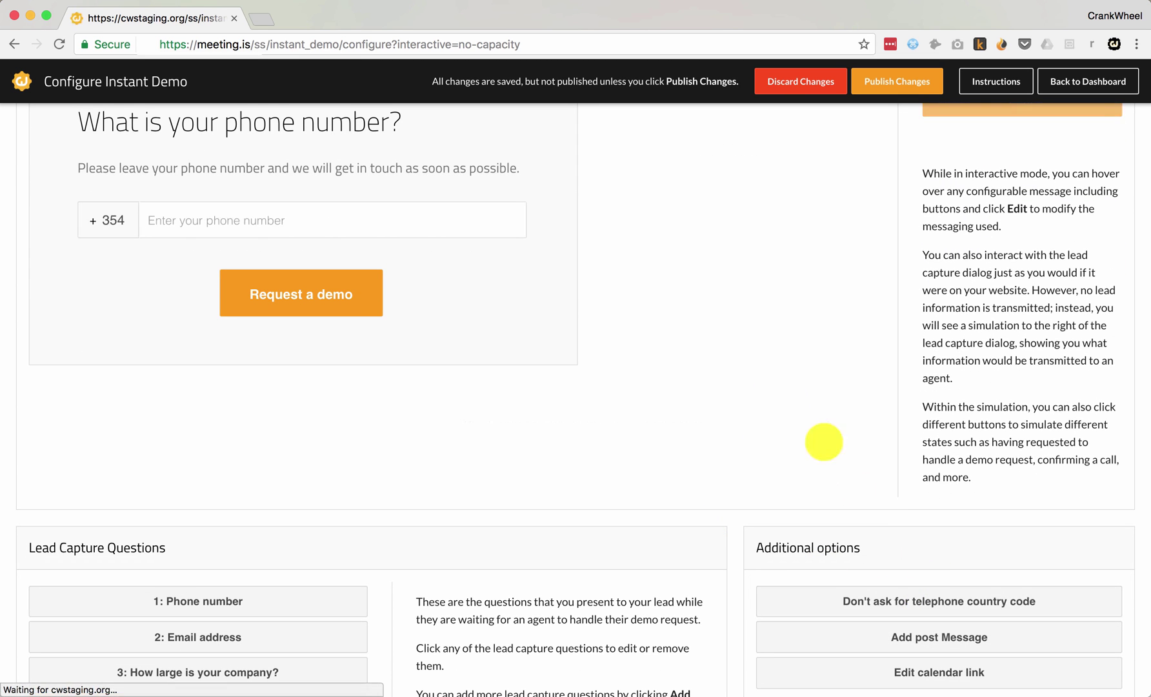
scroll(853, 488, up, 4)
click(109, 335)
click(136, 262)
drag(112, 327, 136, 262)
click(137, 266)
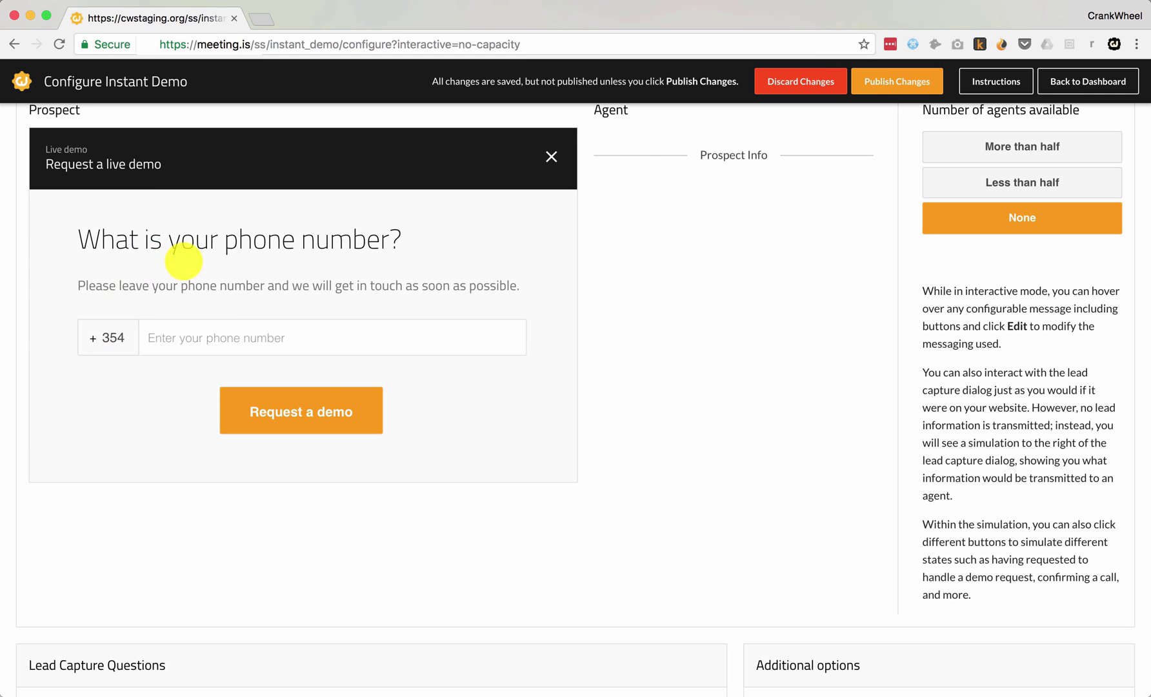
double_click(108, 337)
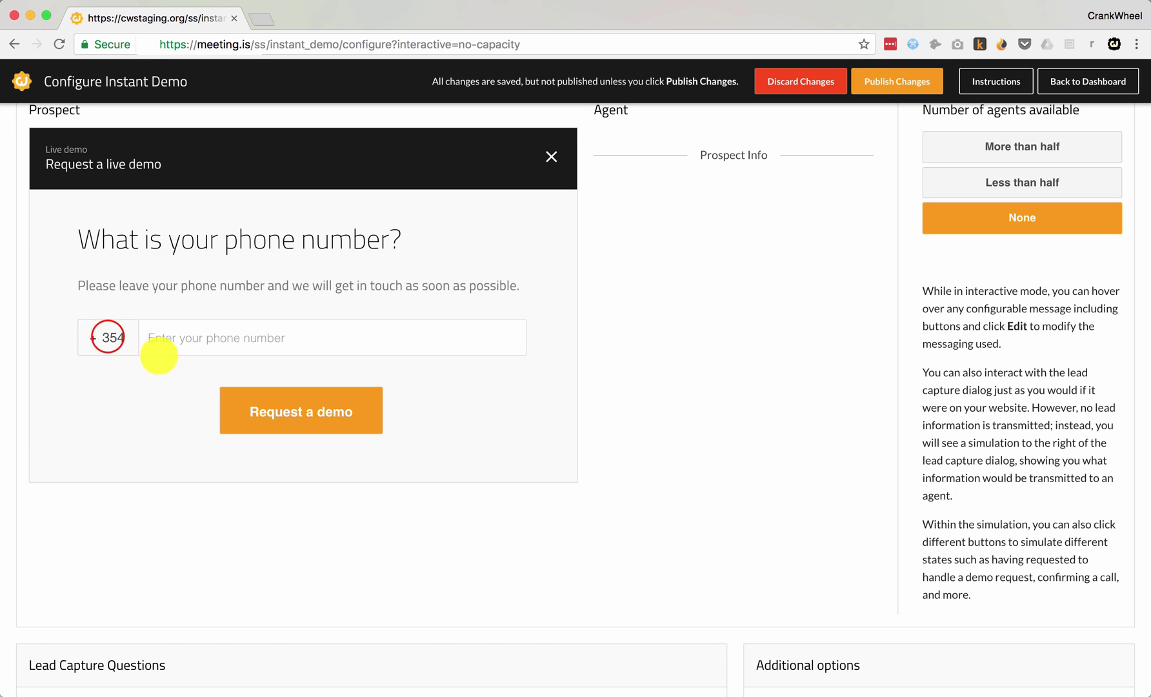
click(125, 310)
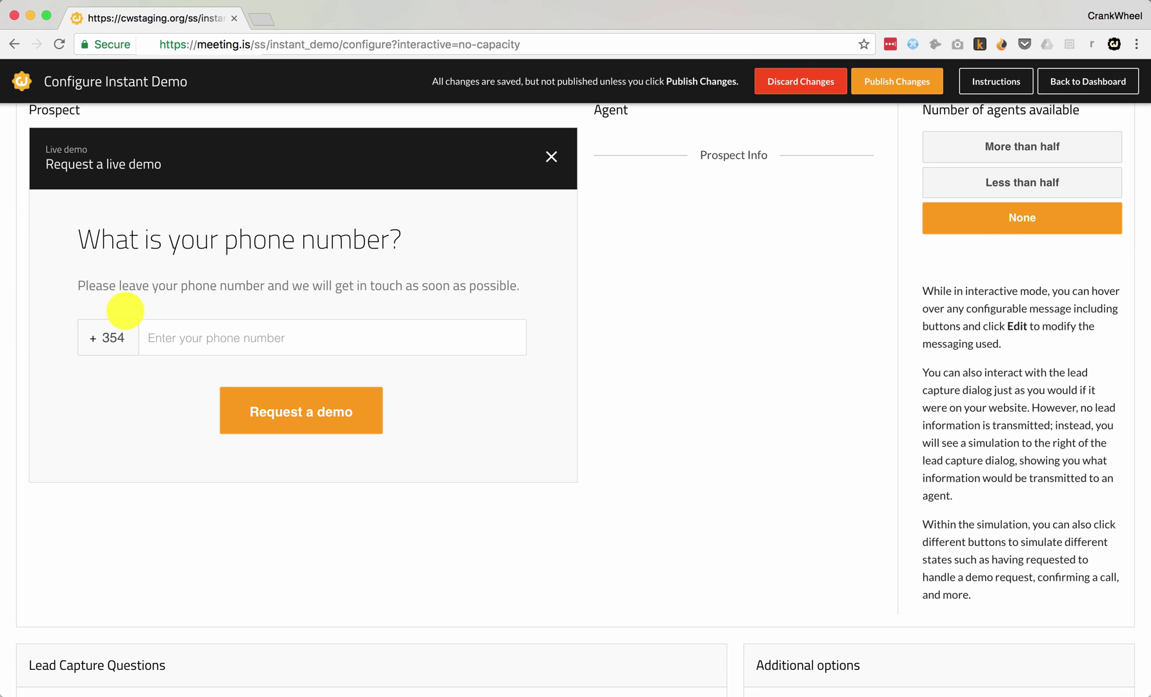
double_click(108, 336)
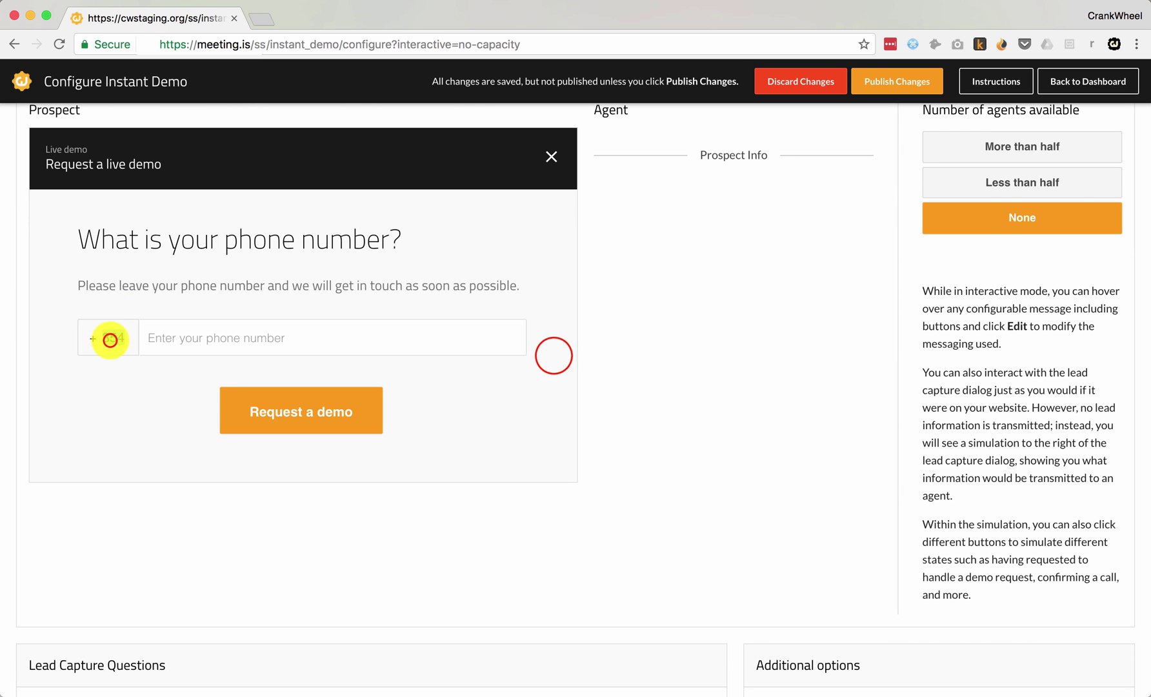
click(554, 355)
click(649, 362)
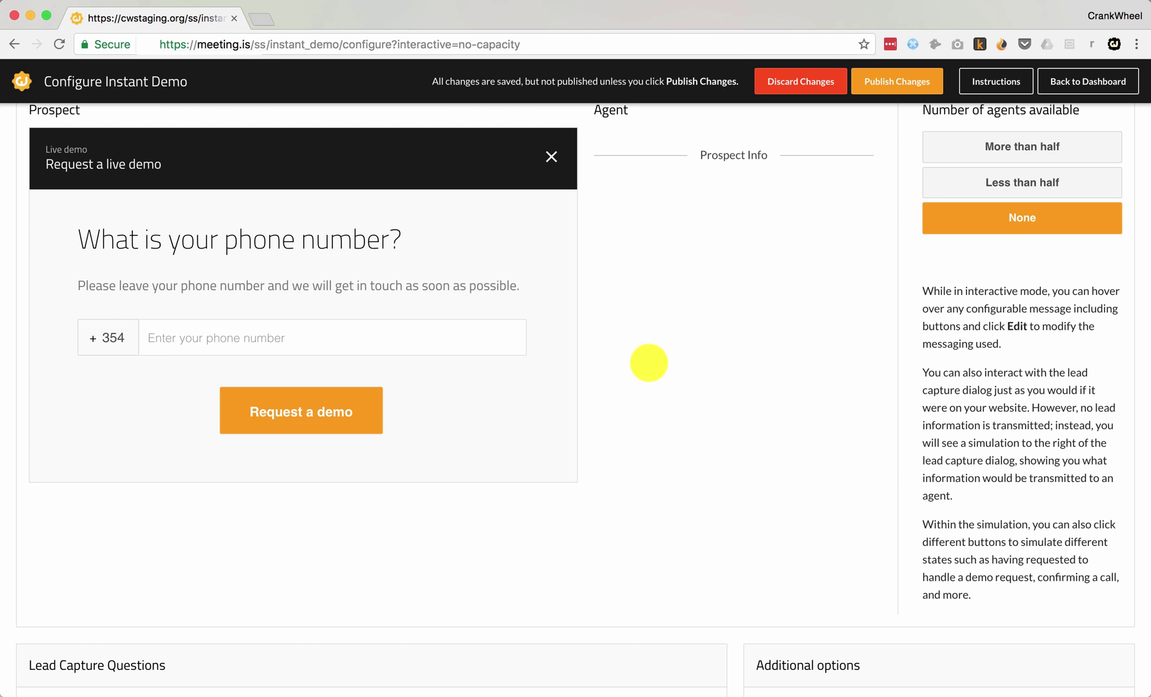
scroll(649, 362, up, 3)
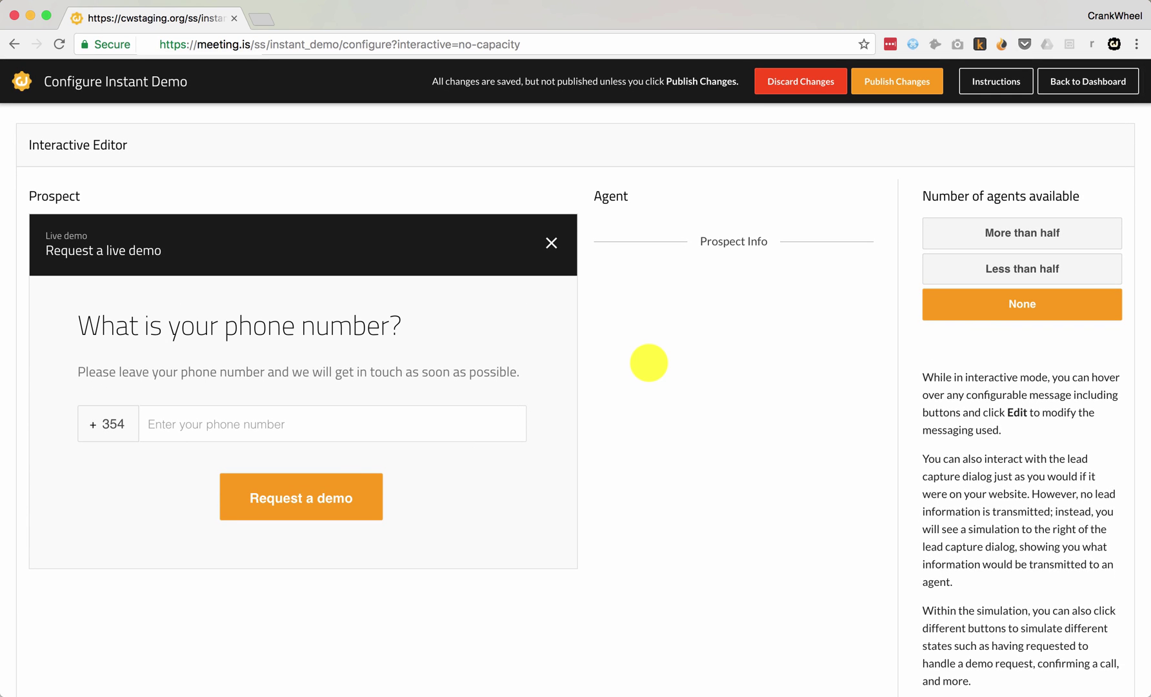